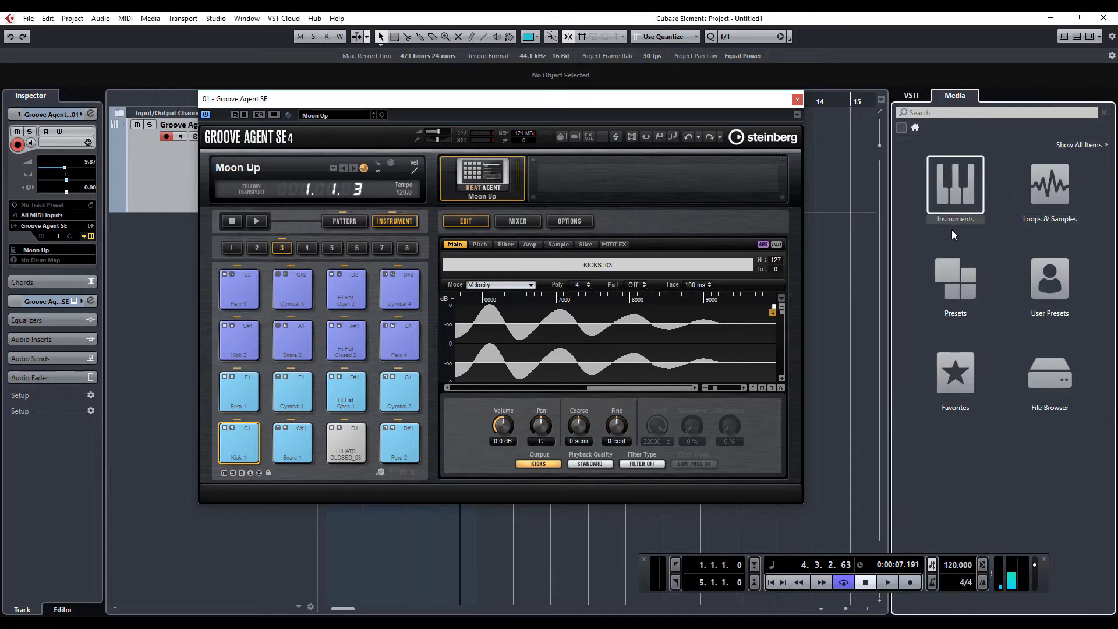
Step: Browse the drive to the KICKS folder in Dance Remix Toolkit's one-shot drum kits and audition samples KICKS_00 through KICKS_09
click(1046, 397)
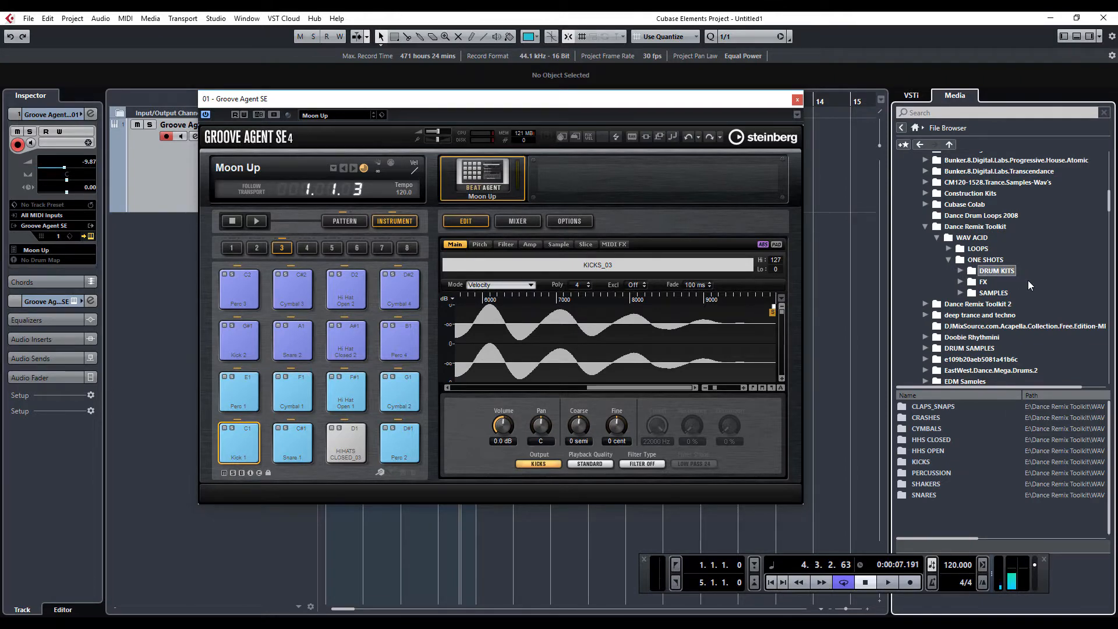
double_click(920, 463)
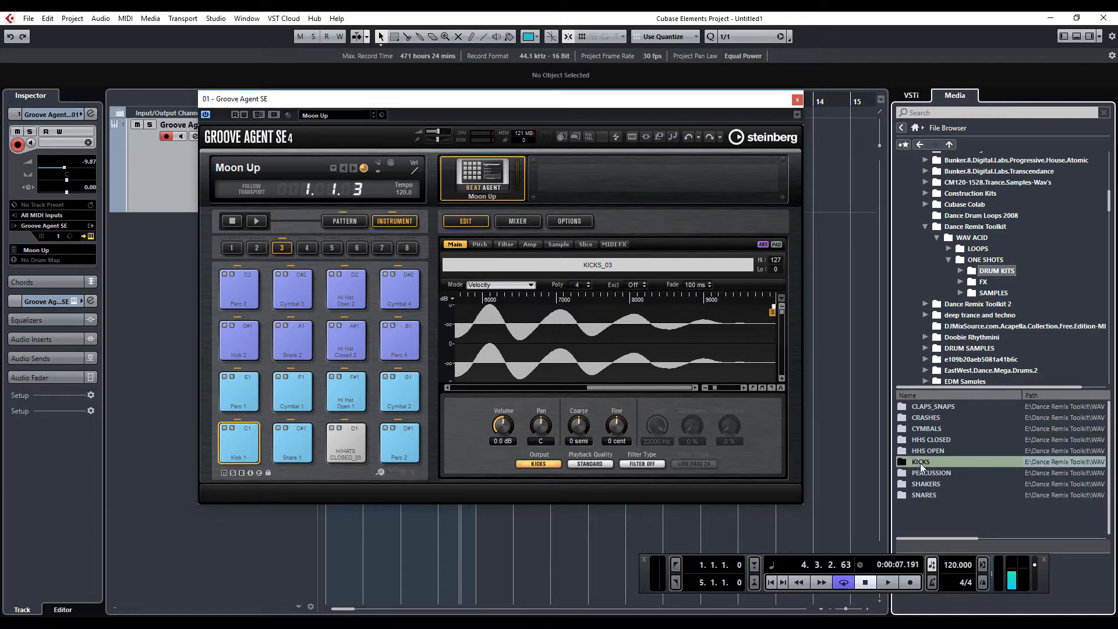
click(930, 406)
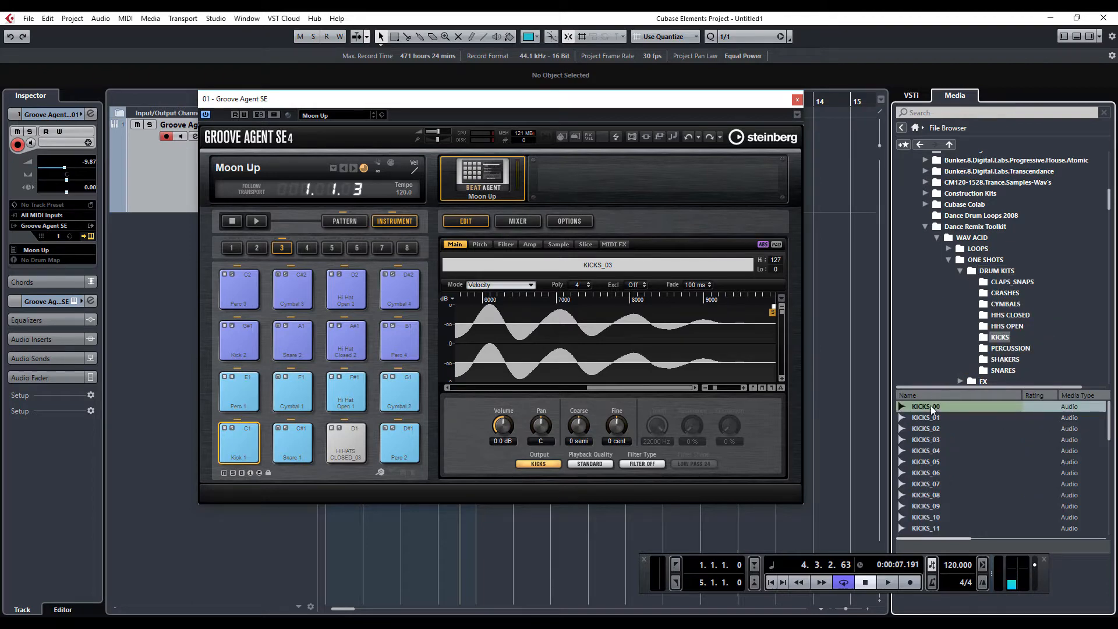
click(927, 417)
click(927, 428)
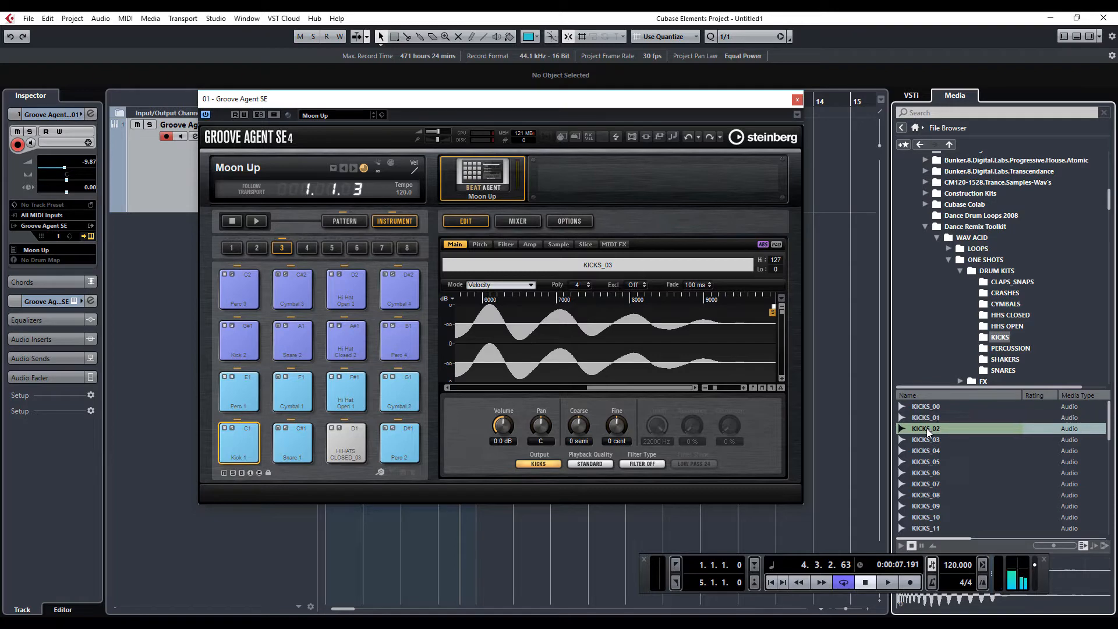
click(929, 440)
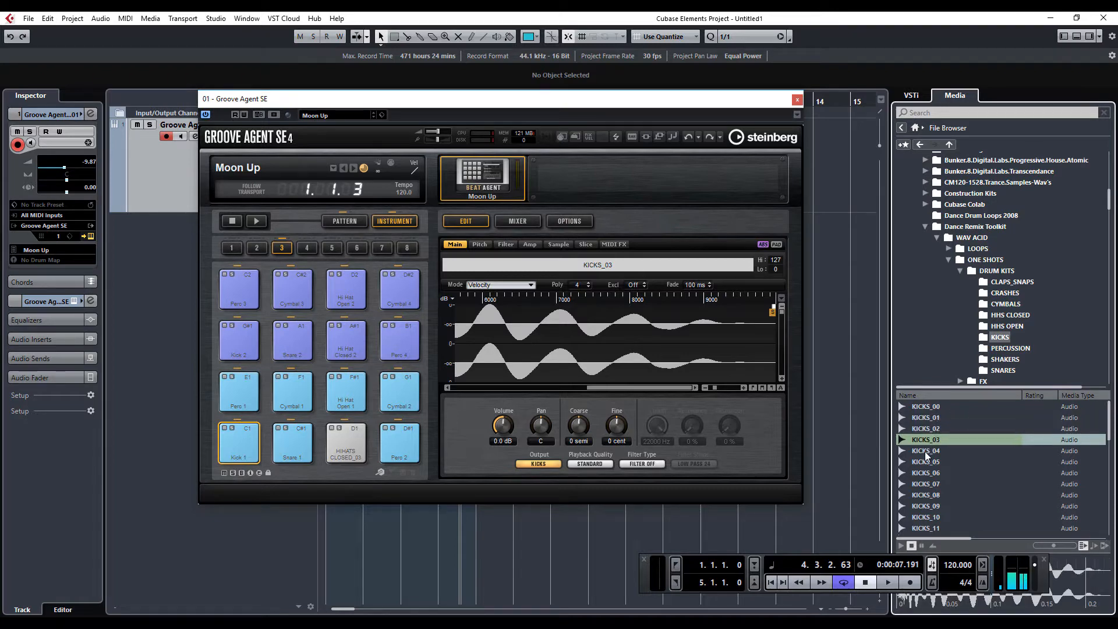
click(925, 451)
click(924, 462)
click(927, 473)
click(927, 484)
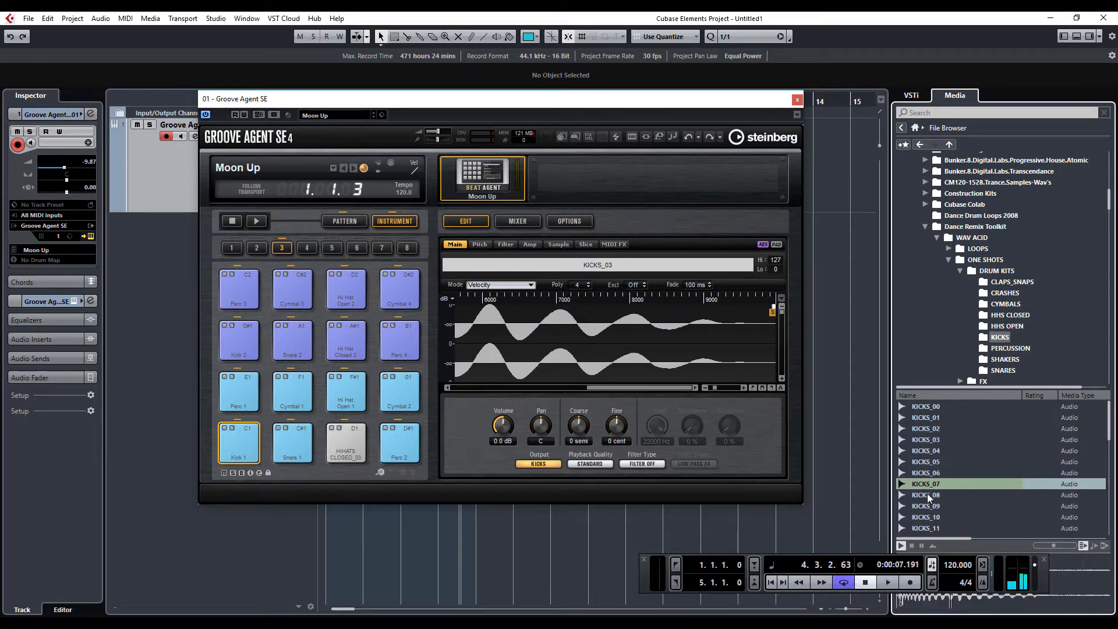
click(928, 495)
click(928, 506)
Step: Compare samples KICKS_10 and KICKS_11, and load KICKS_10 onto the Kick 1 pad
click(929, 519)
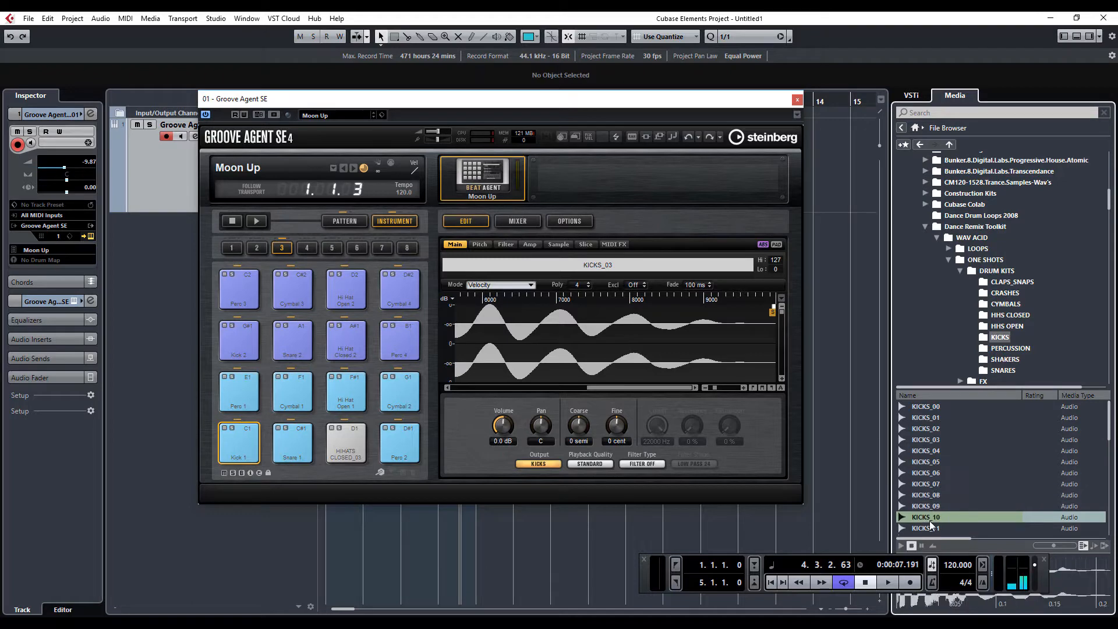
click(927, 528)
click(927, 517)
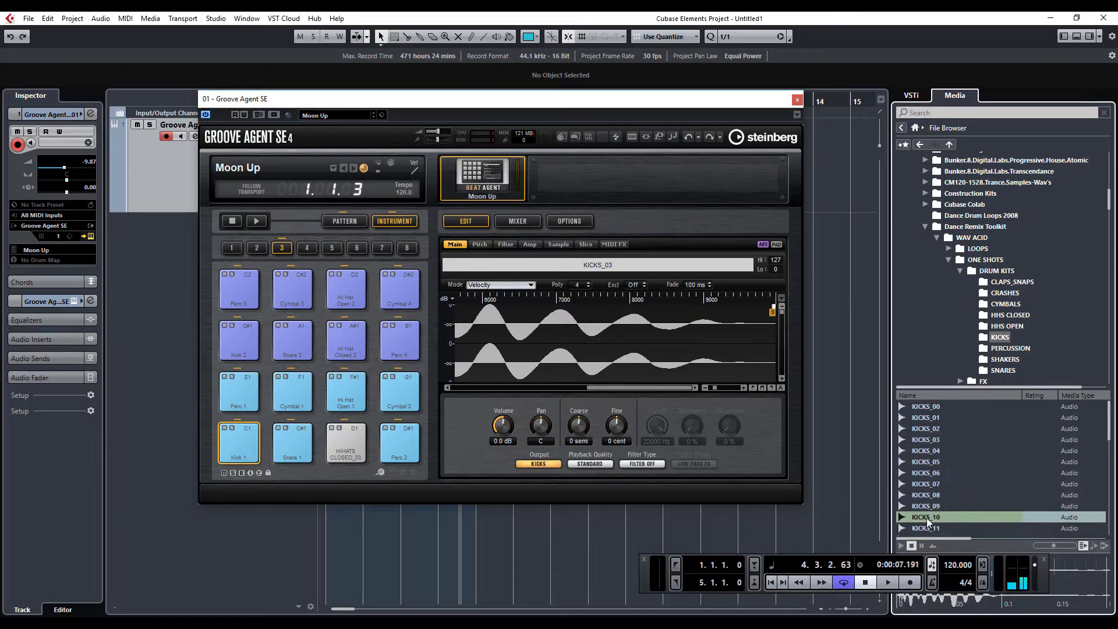
drag(926, 518, 232, 442)
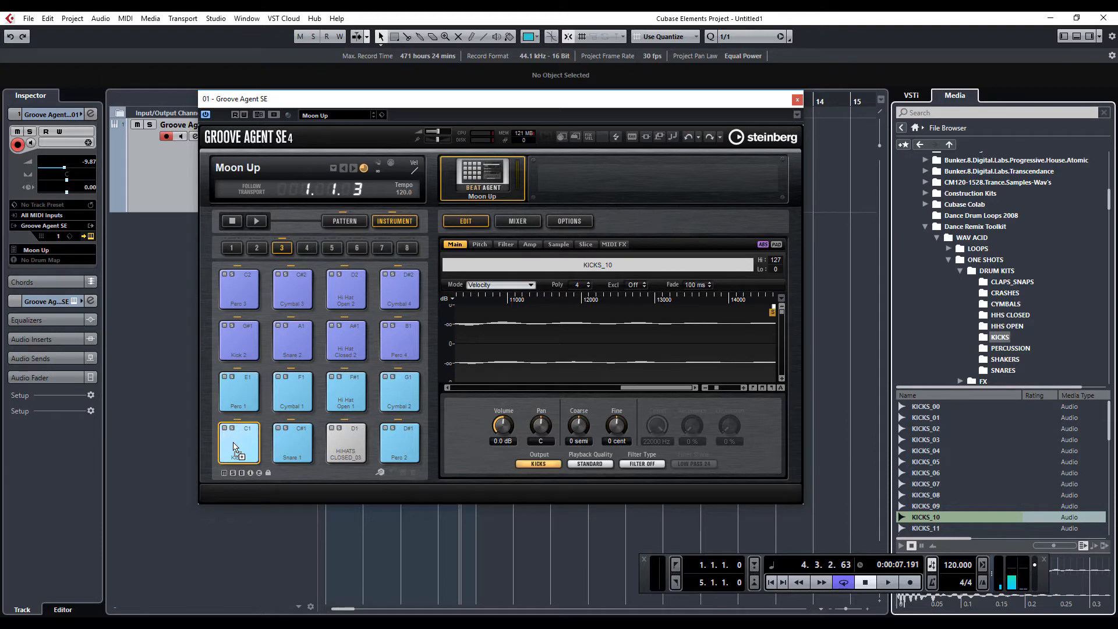
Step: Layer KICKS_07 with KICKS_10 on the Kick 1 pad and shift the velocity split between the two samples slightly upward
drag(928, 484, 244, 437)
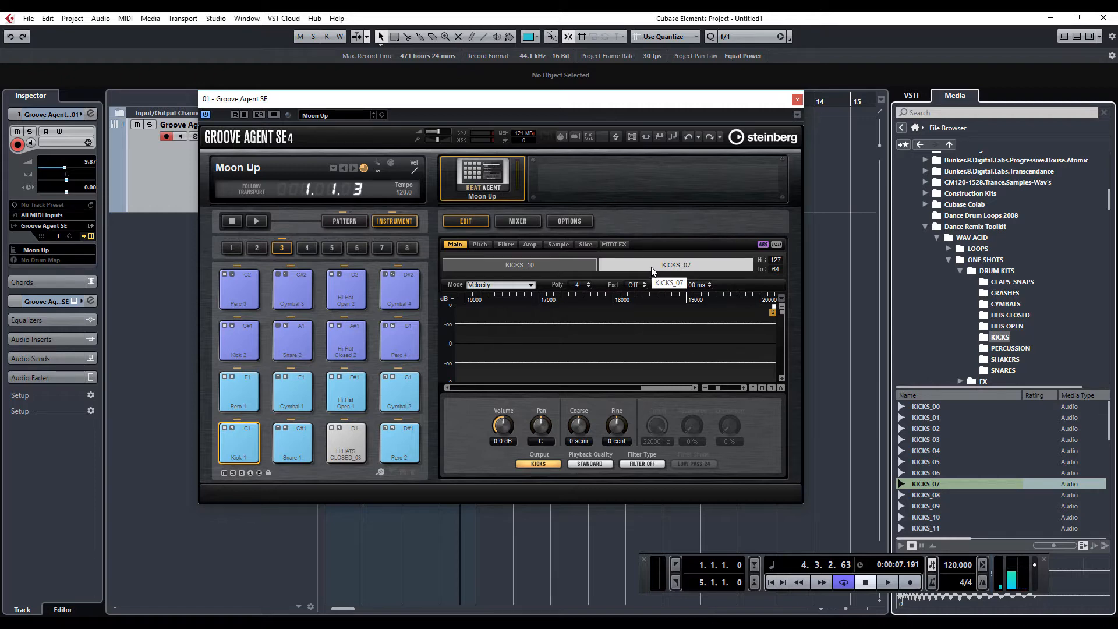
drag(596, 266, 626, 268)
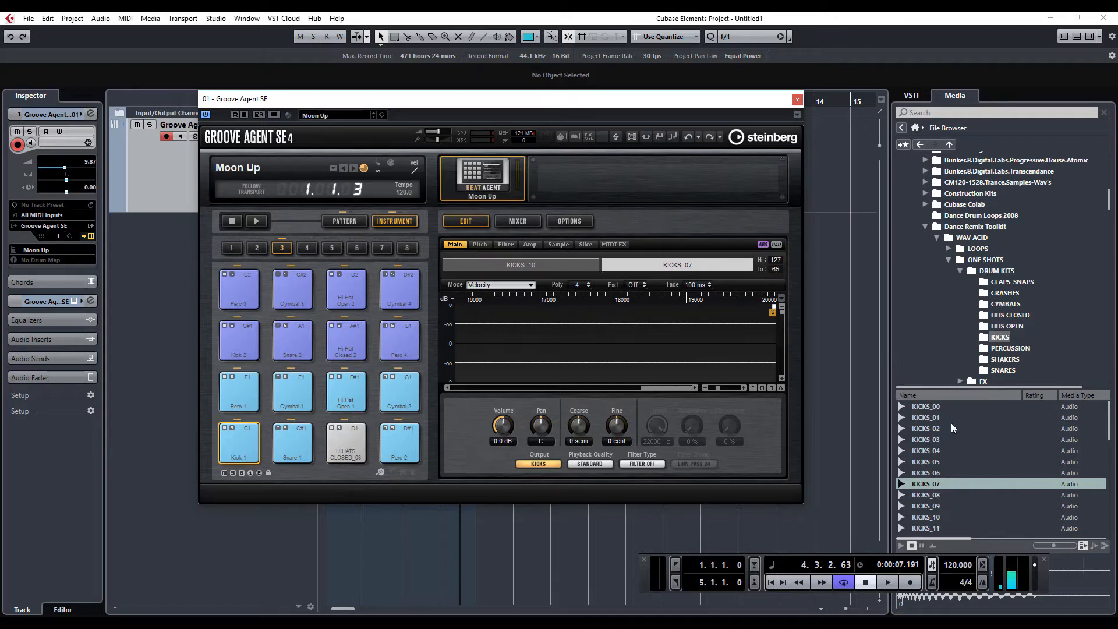
Step: Replace the layered samples on the Kick 1 pad with KICKS_10 alone and trigger the pad
drag(921, 519, 240, 449)
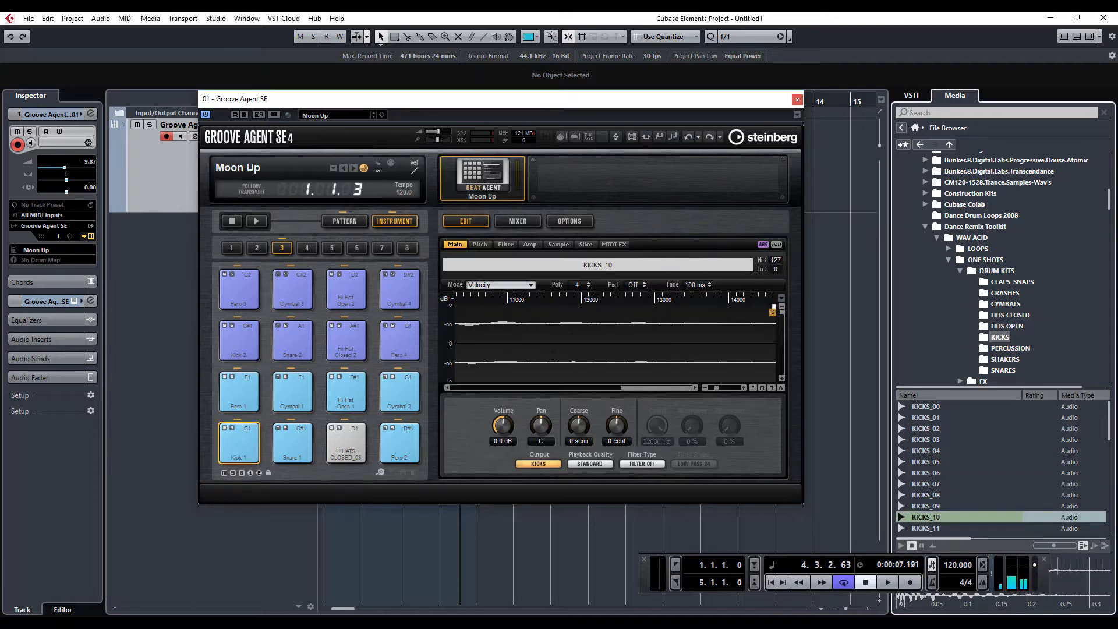
click(259, 449)
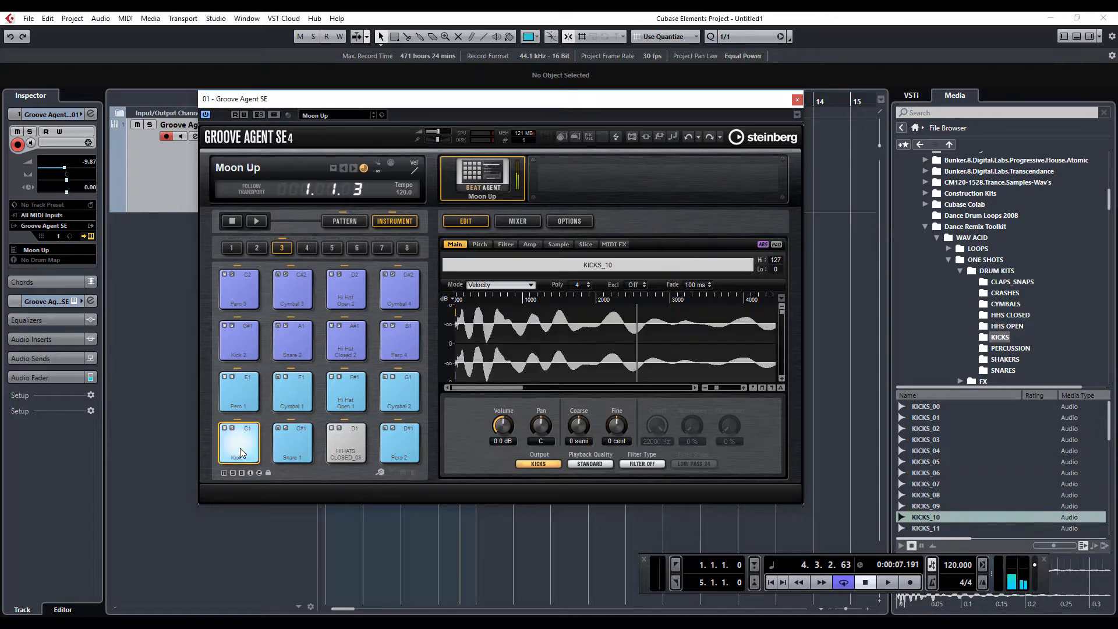
Step: Audition samples in the SNARES folder and replace the Snare 1 pad's sample with SNARES_01
click(290, 457)
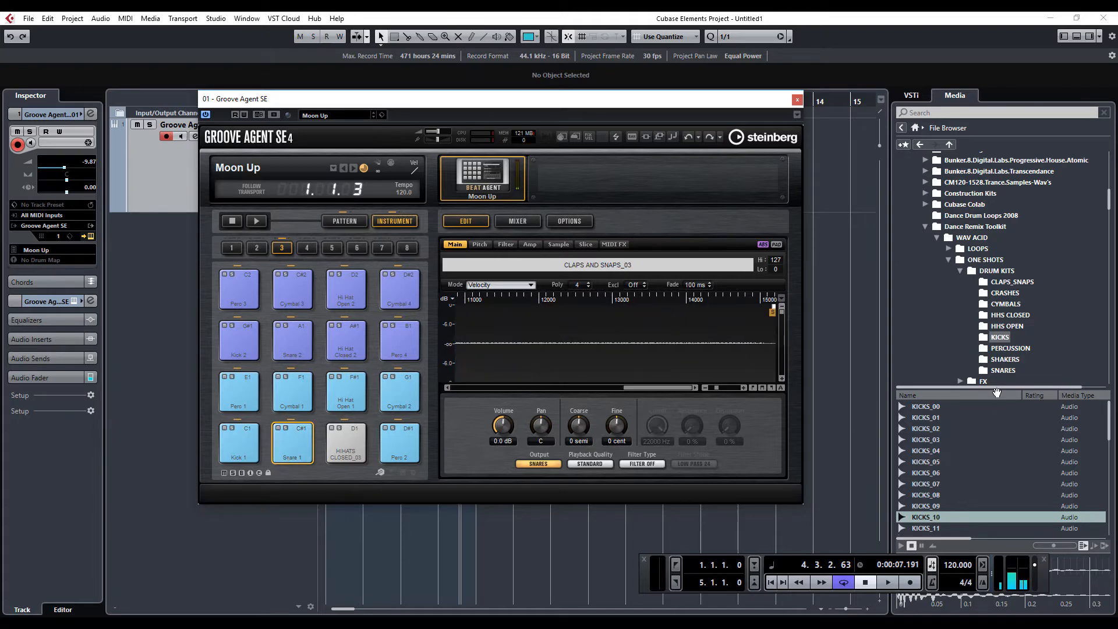
click(1001, 371)
click(927, 408)
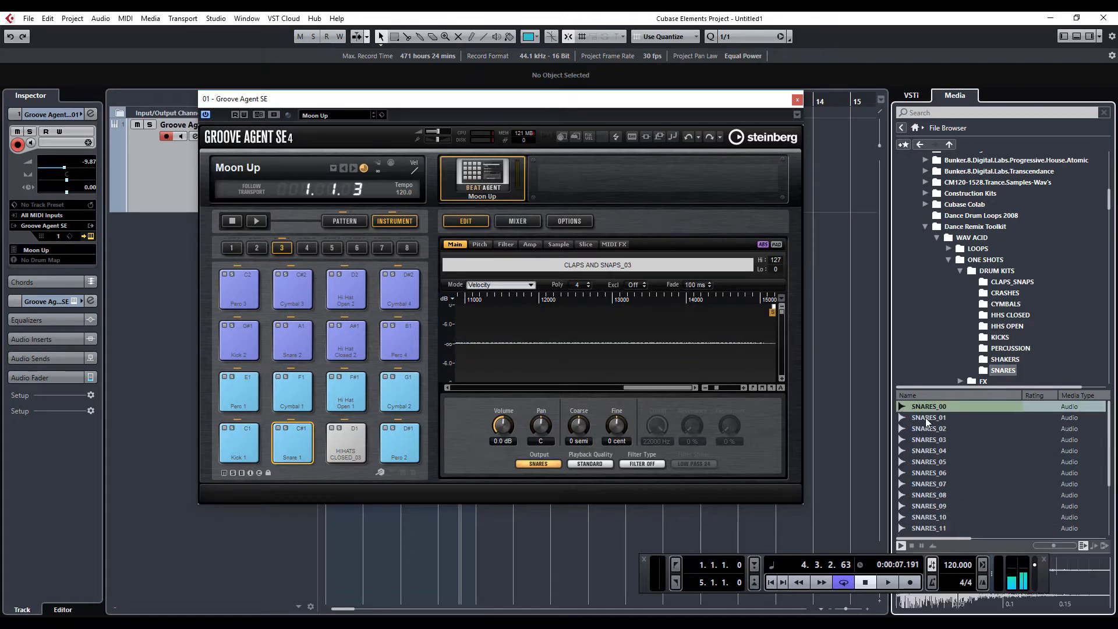
click(926, 418)
click(926, 427)
click(927, 417)
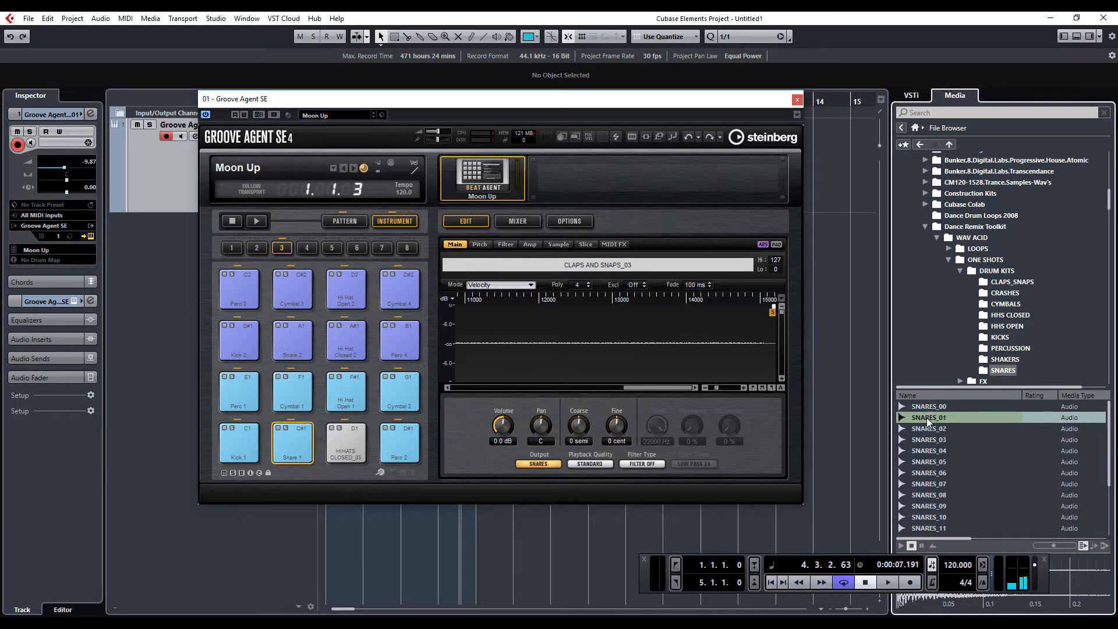
drag(338, 443, 300, 447)
Step: Audition samples in the HHS CLOSED folder and replace the D1 closed hi-hat pad's sample with HIHATS CLOSED_20
click(347, 454)
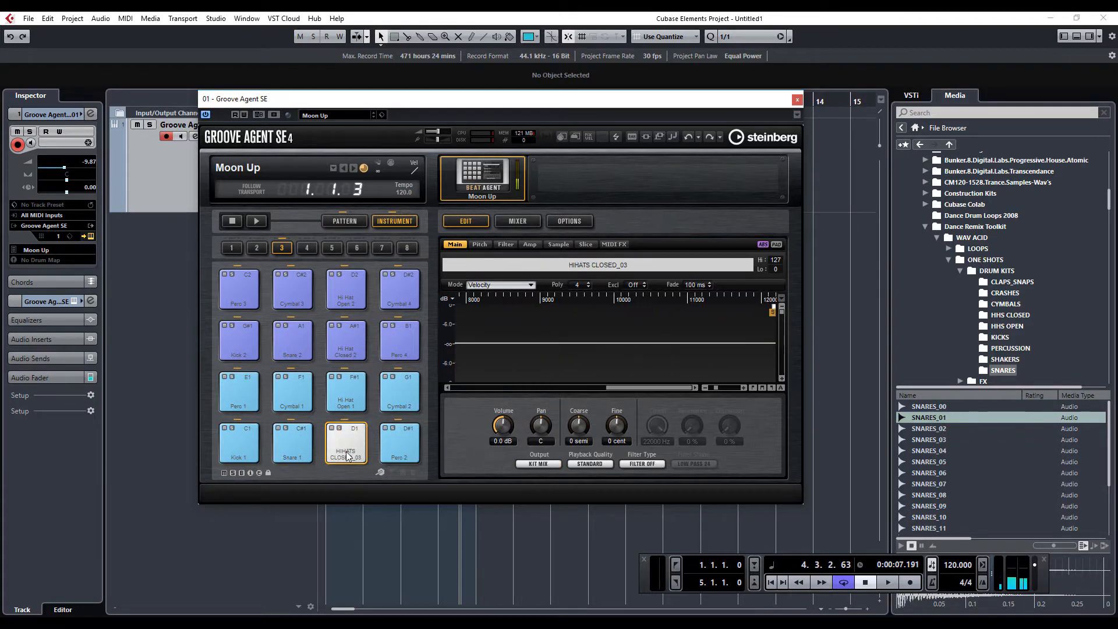
click(1007, 316)
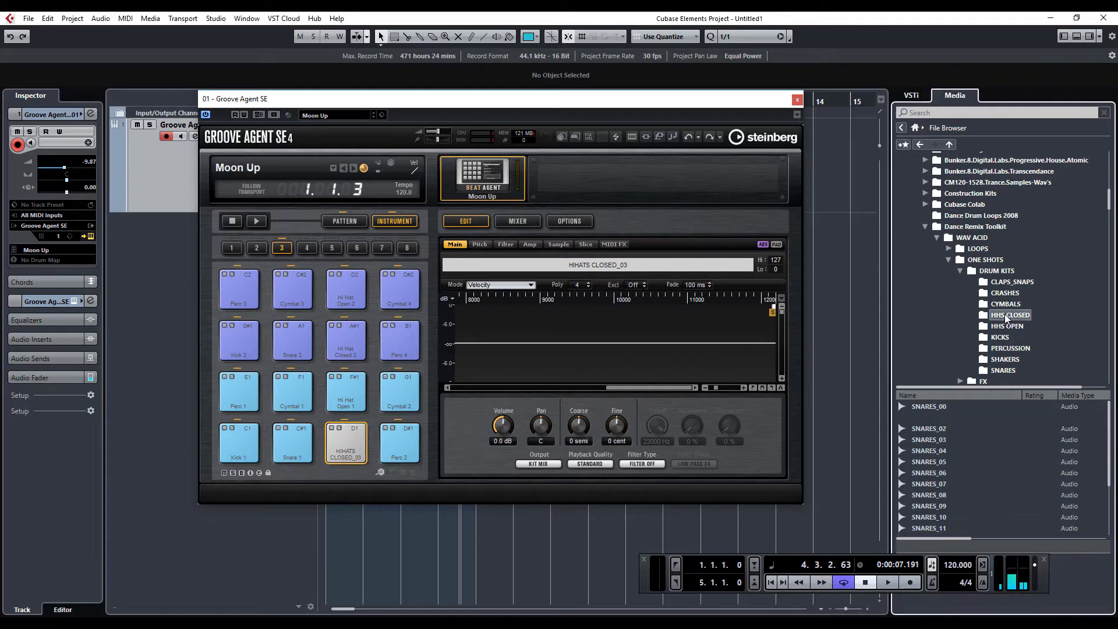
click(933, 473)
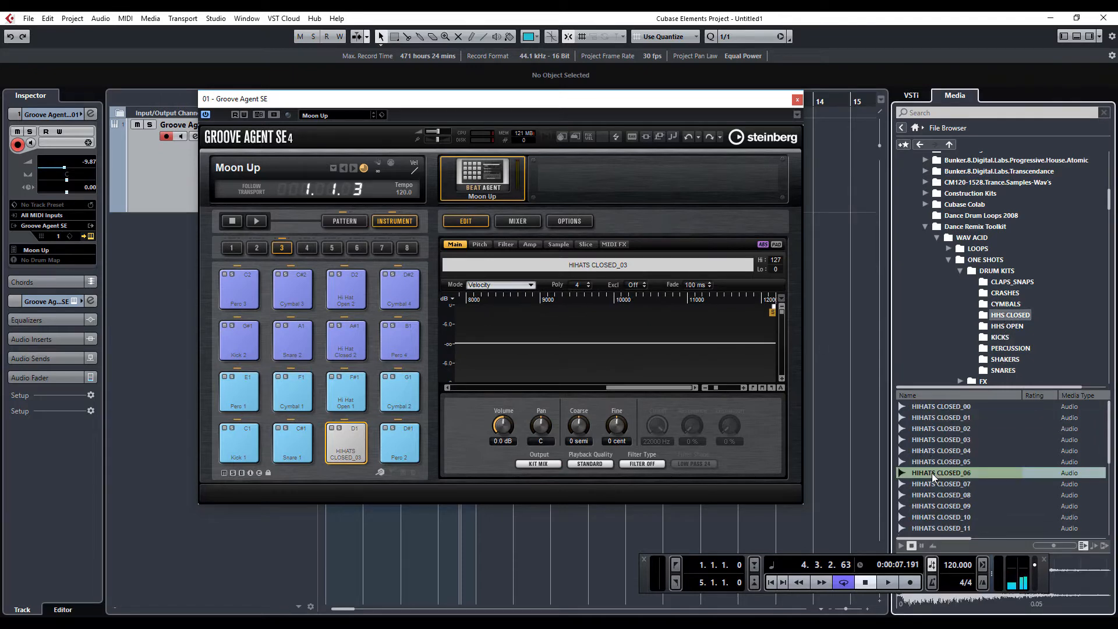
scroll(931, 473, down, 5)
click(931, 487)
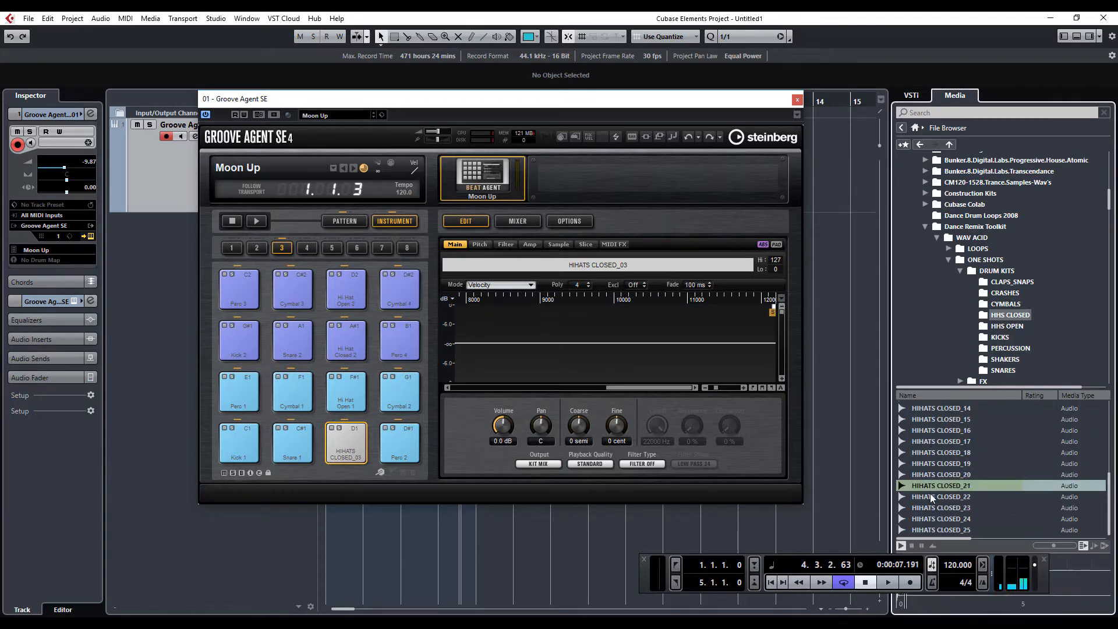
click(928, 475)
drag(928, 476, 344, 446)
Step: Audition samples in the PERCUSSION folder and replace the Perc 2 pad's sample with PERCUSSION_18
click(404, 451)
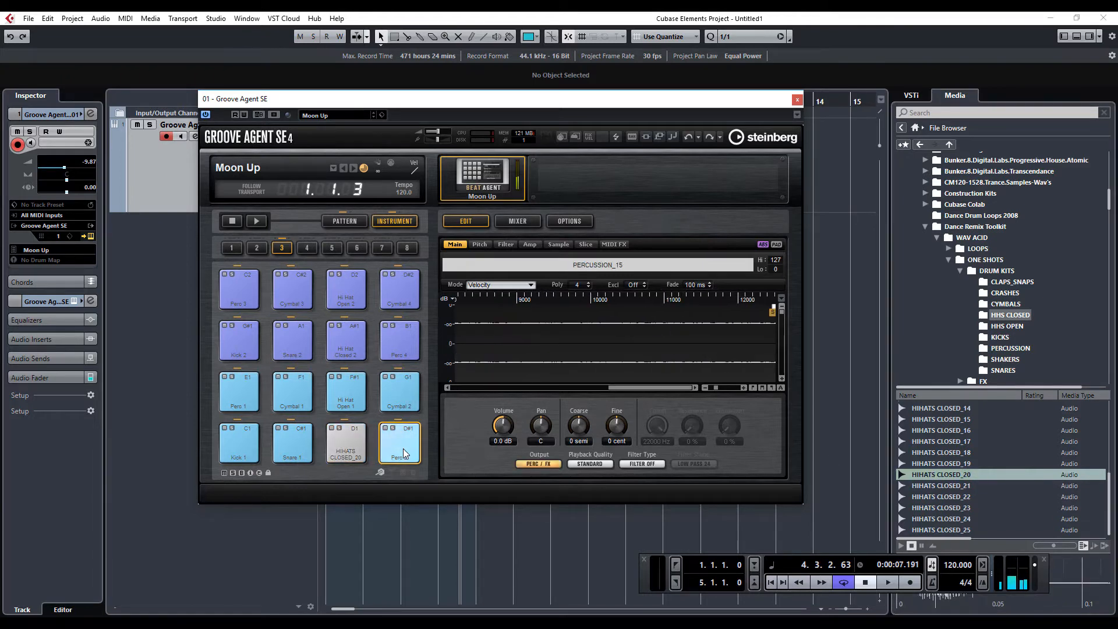
click(1005, 349)
click(926, 444)
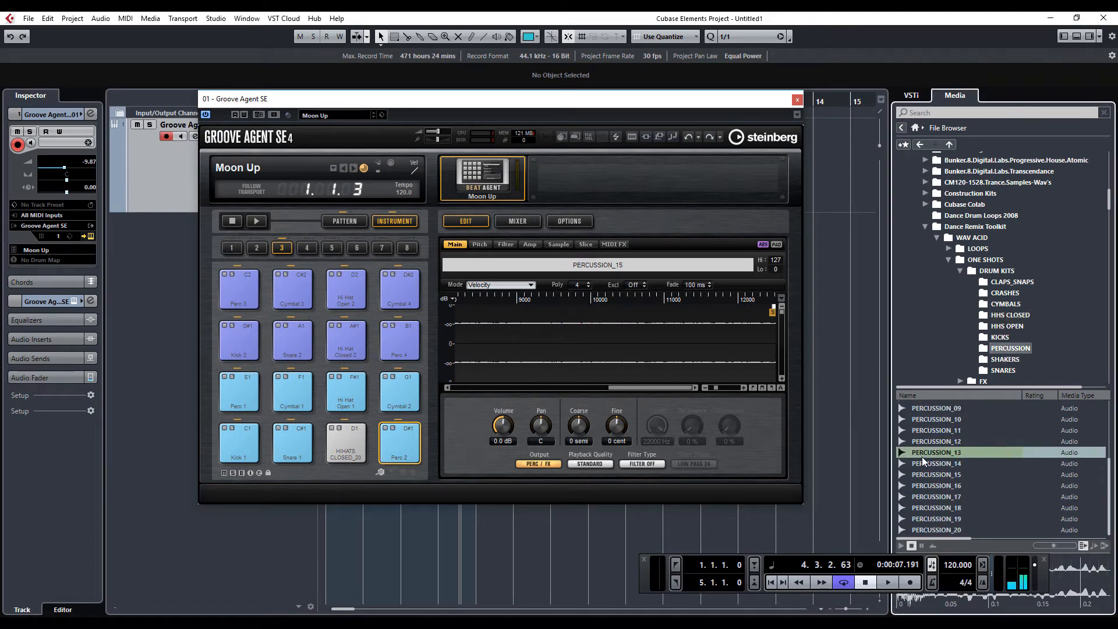
click(928, 453)
click(930, 486)
click(933, 507)
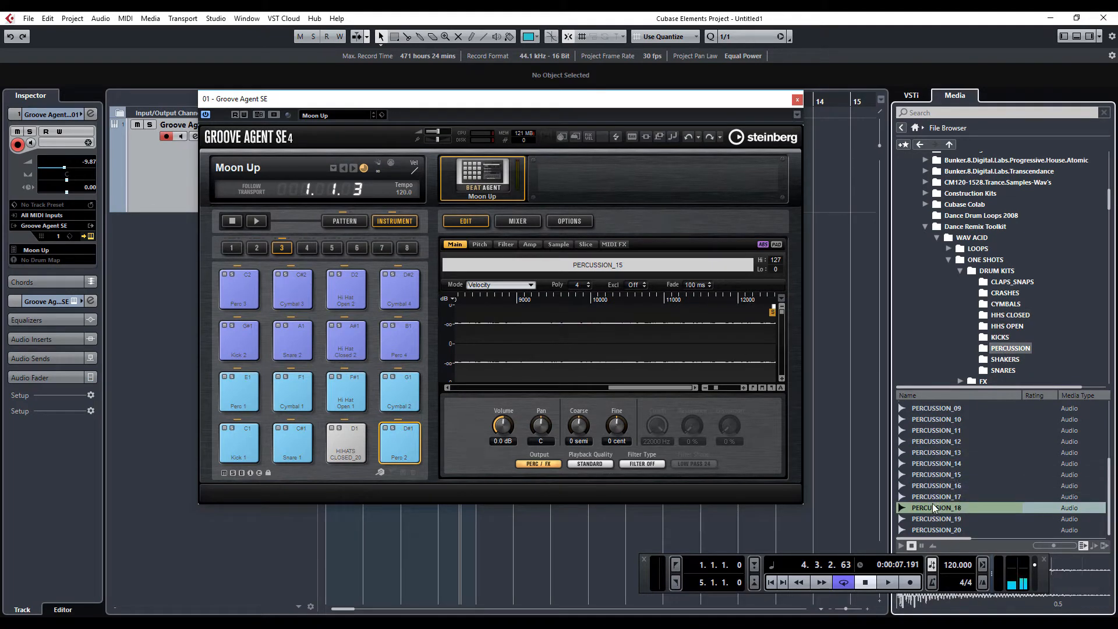
drag(930, 510, 402, 447)
Step: Replace the Perc 1 pad's sample with PERCUSSION_11
click(233, 393)
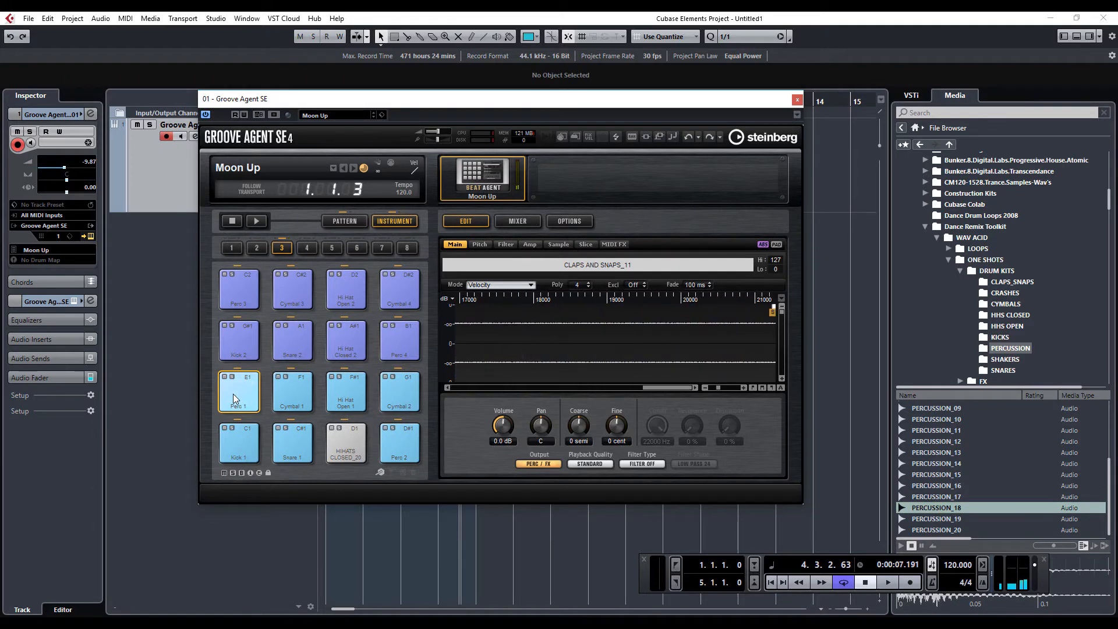
click(941, 429)
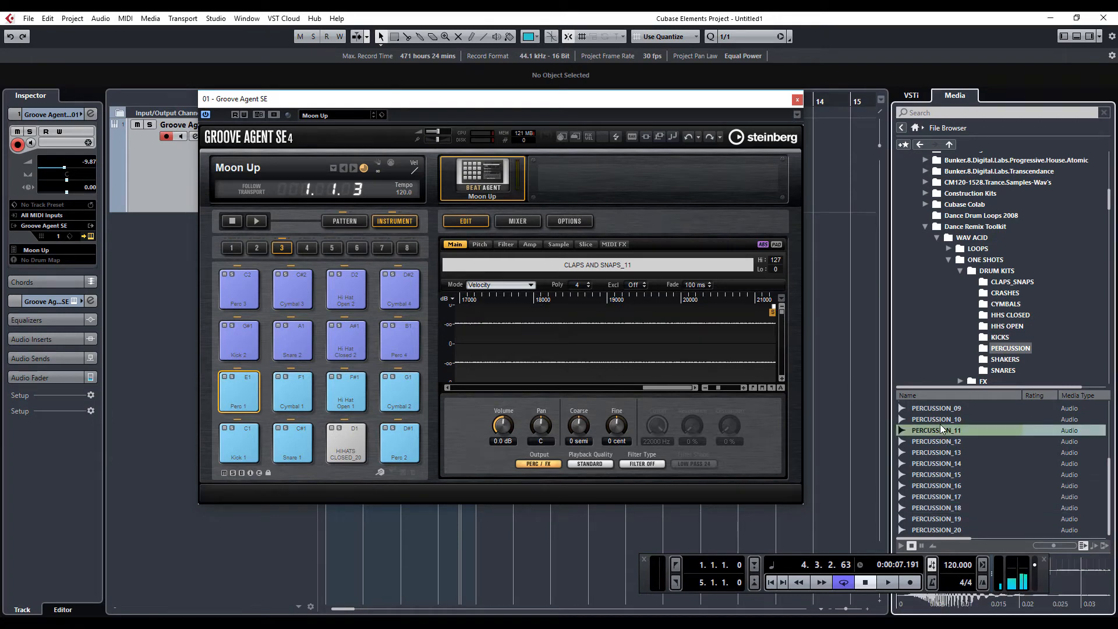
drag(938, 434, 238, 401)
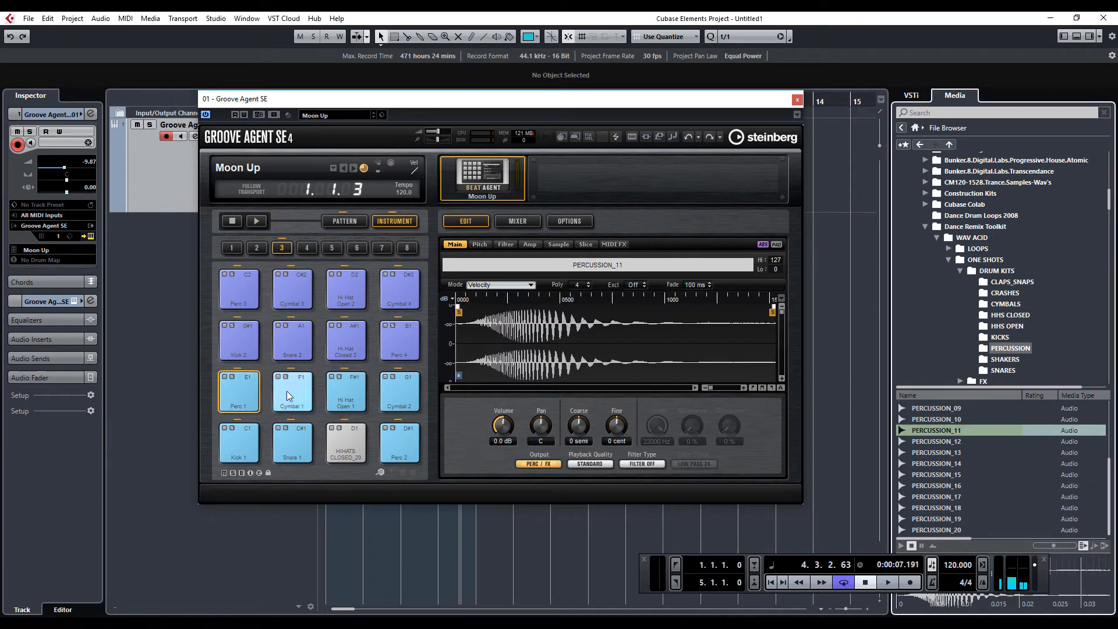
Step: Select the Cymbal 1 pad and audition crash samples from CRASHES_06 to CRASHES_17 in the CRASHES folder
click(291, 398)
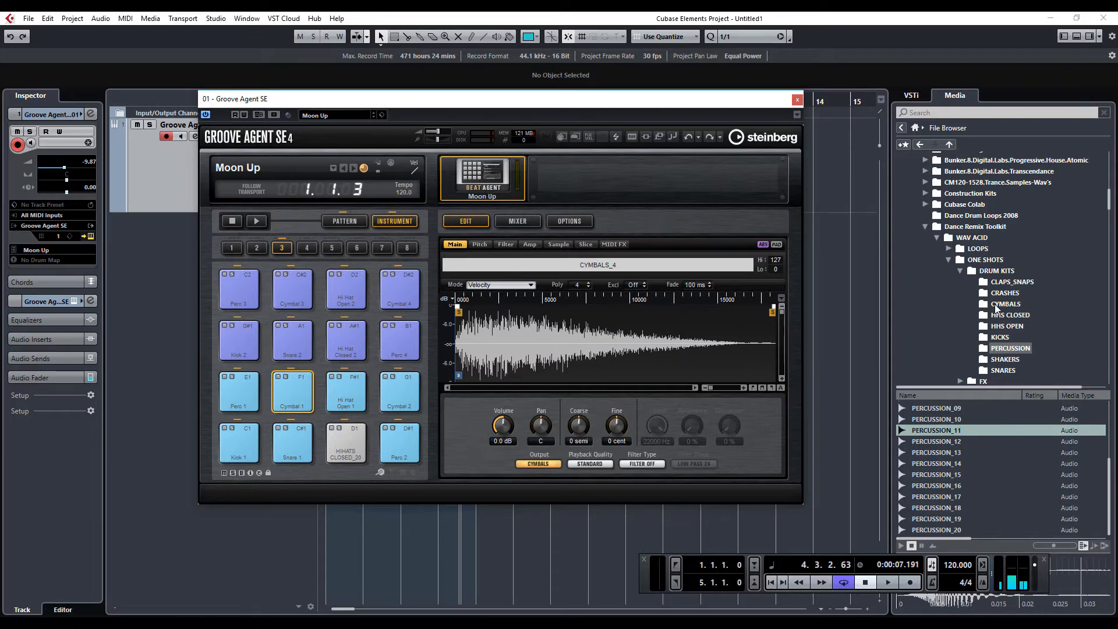
click(1004, 293)
click(930, 408)
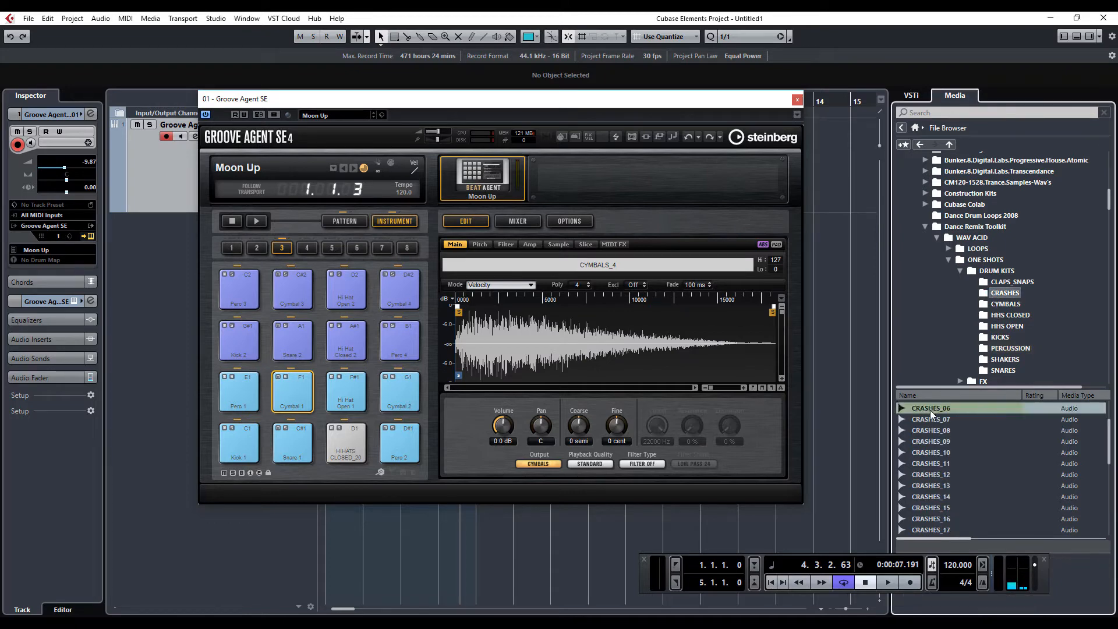
click(927, 452)
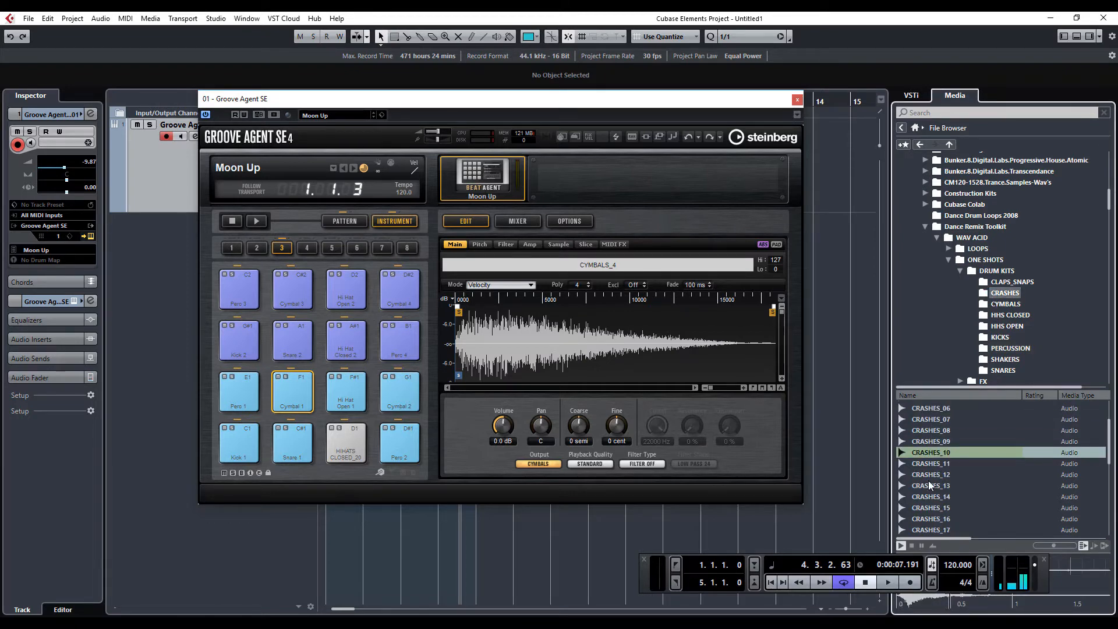
click(928, 485)
click(928, 496)
click(928, 507)
click(928, 518)
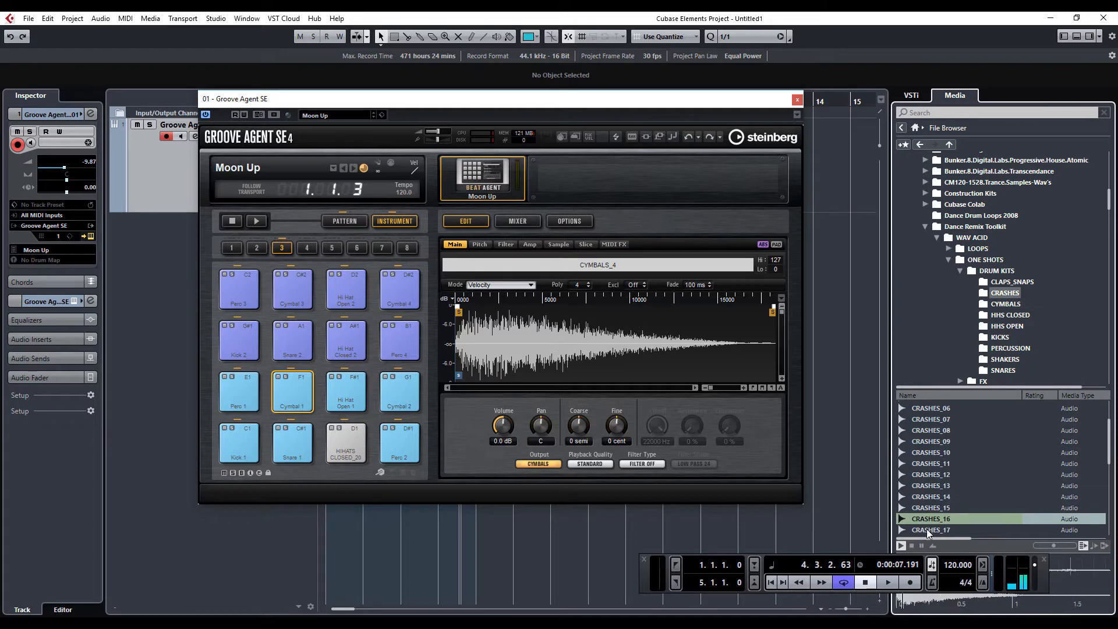
click(927, 529)
double_click(926, 530)
click(654, 388)
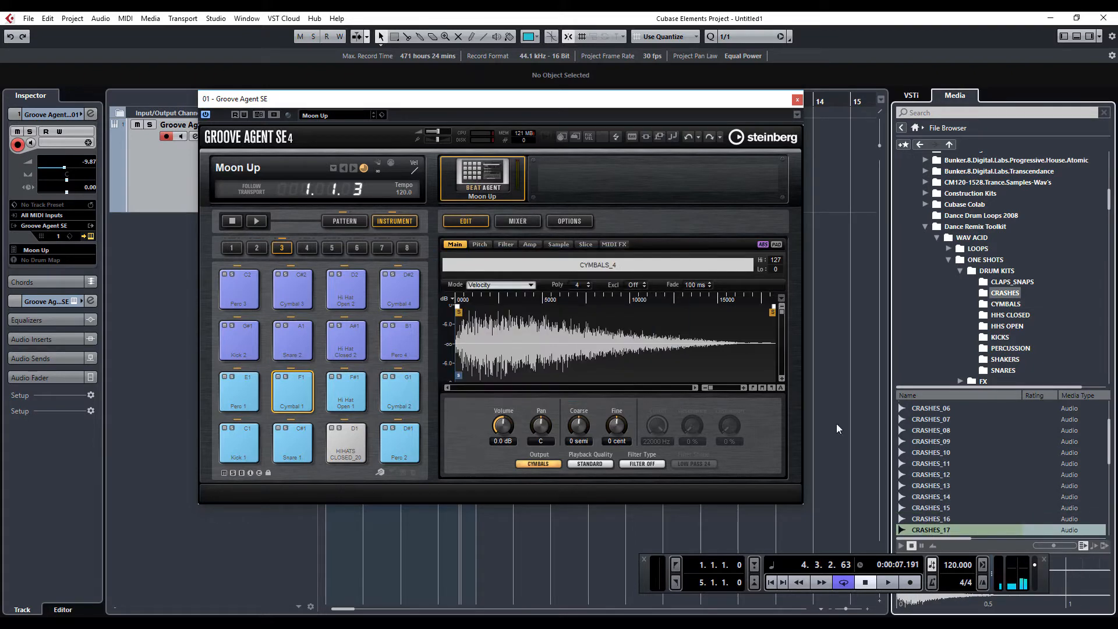
Step: Audition the crash samples from CRASHES_18 to CRASHES_31 in the CRASHES folder
key(Down)
key(Down)
key(Down)
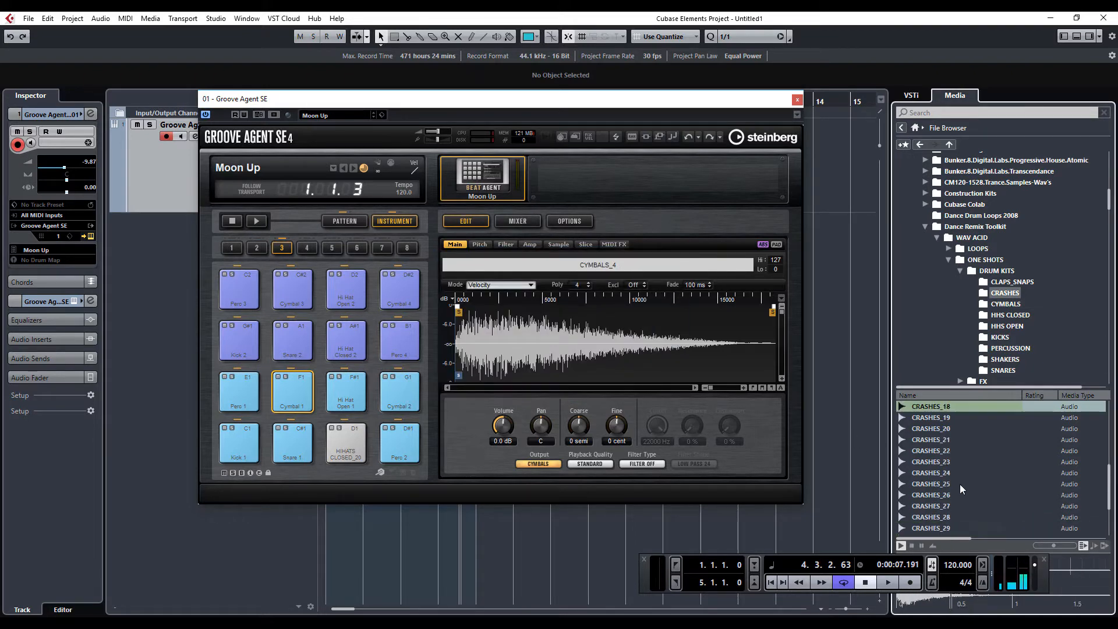
key(Down)
key(Down)
key(Down)
key(Down)
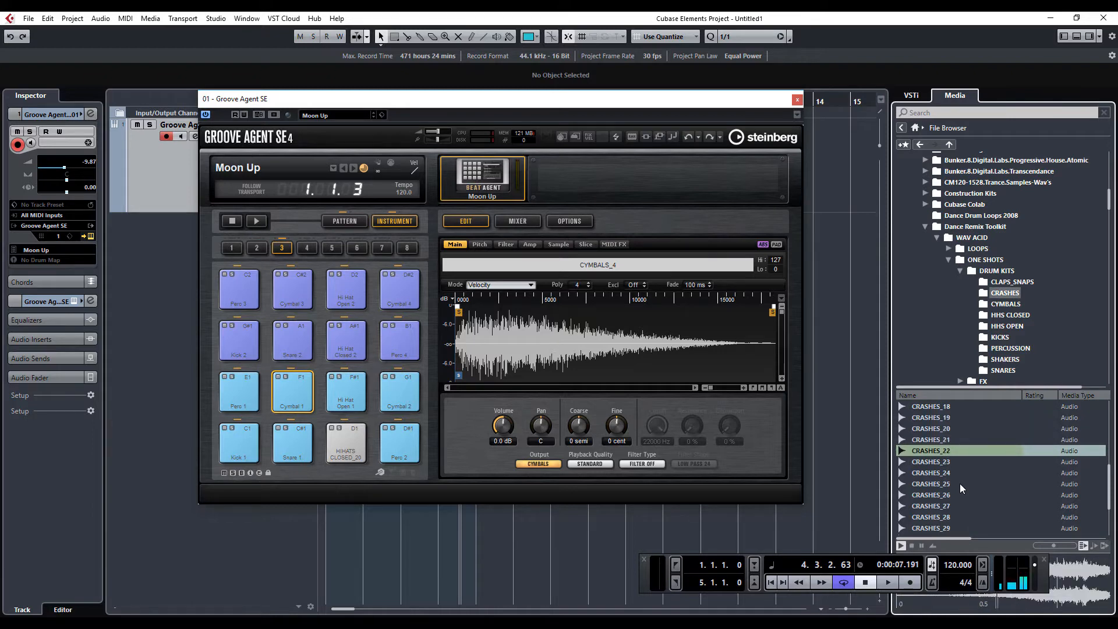
key(Down)
key(Down)
key(Down)
key(Down)
key(Down)
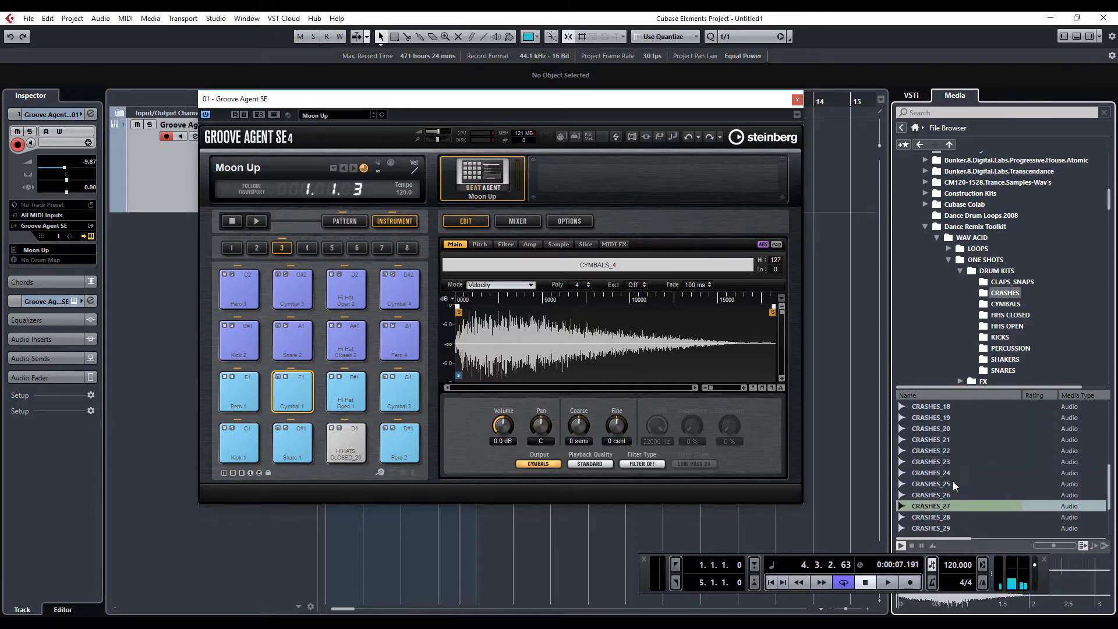
key(Down)
key(Down)
key(Down)
key(Down)
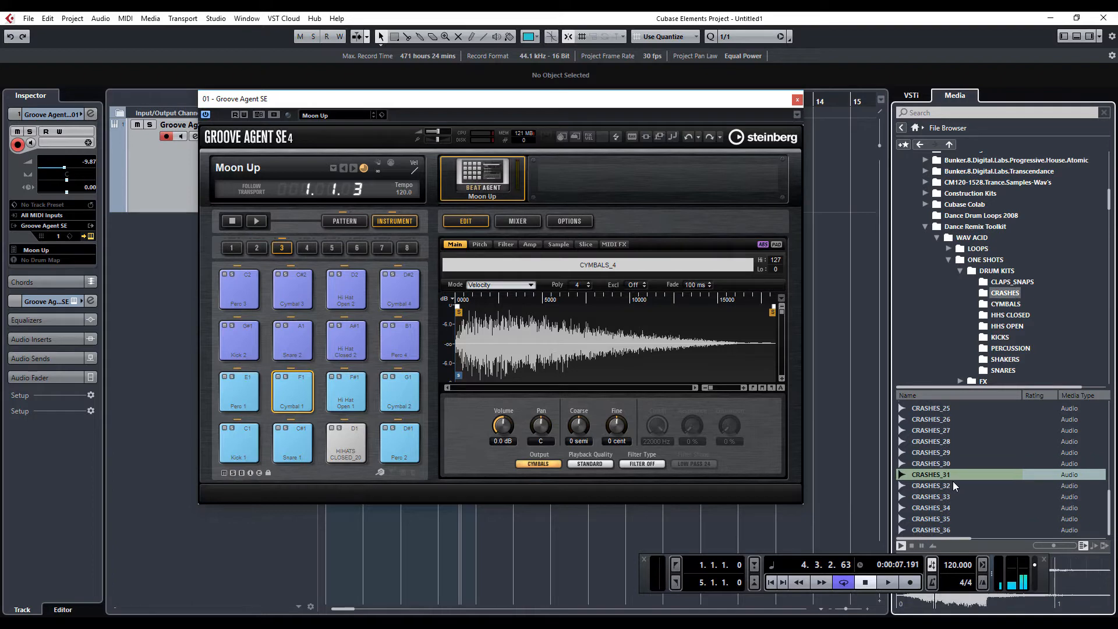
Step: Go back through the crash samples to CRASHES_11 and replace the Cymbal 1 pad's sample with it
key(Up)
key(Up)
key(Up)
key(Up)
key(Up)
key(Up)
key(Up)
key(Up)
key(Up)
key(Up)
key(Up)
key(Up)
key(Up)
key(Up)
key(Up)
key(Up)
key(Up)
key(Up)
key(Up)
key(Up)
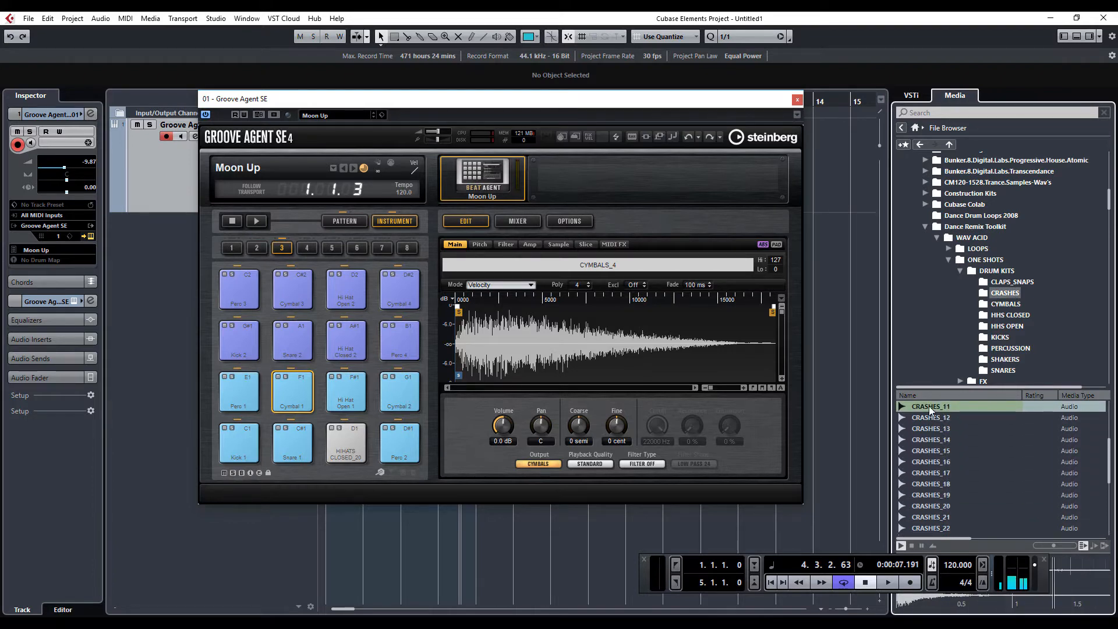
drag(418, 409, 289, 393)
Step: Audition samples in the HHS OPEN folder and replace the Hi Hat Open 1 pad's sample with HIHATS OPEN_13
click(364, 397)
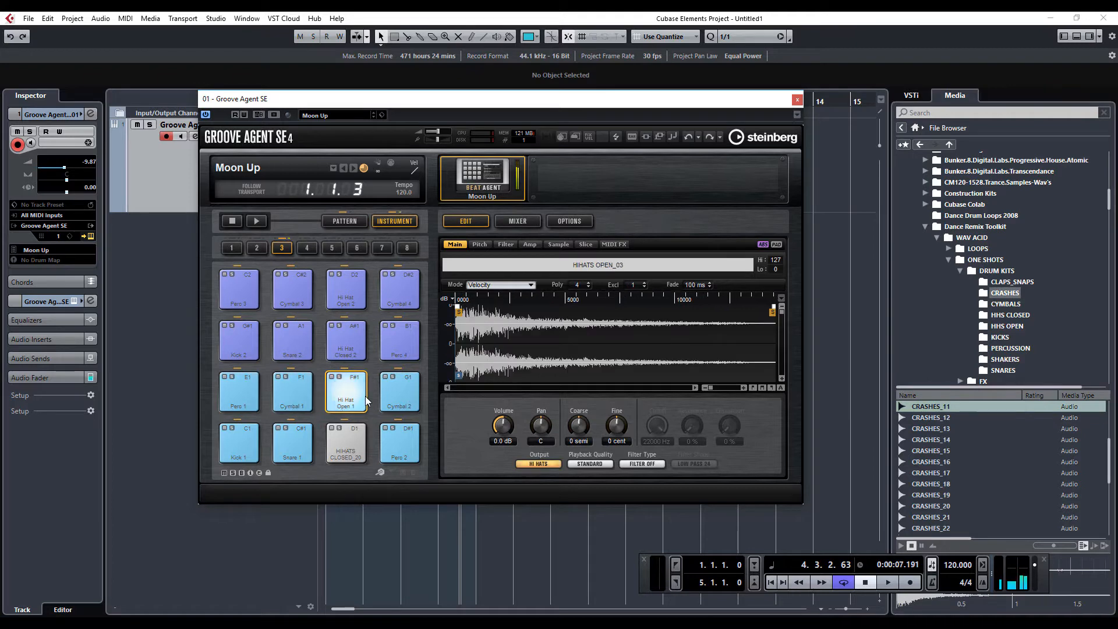
click(1010, 314)
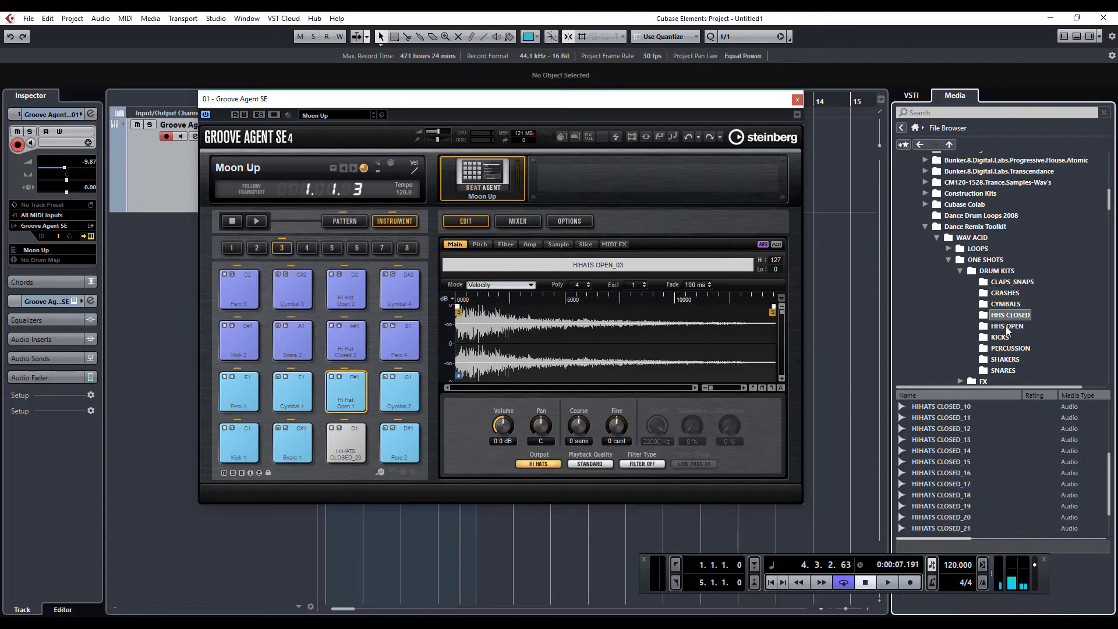
click(1007, 326)
click(944, 414)
key(Down)
key(Down)
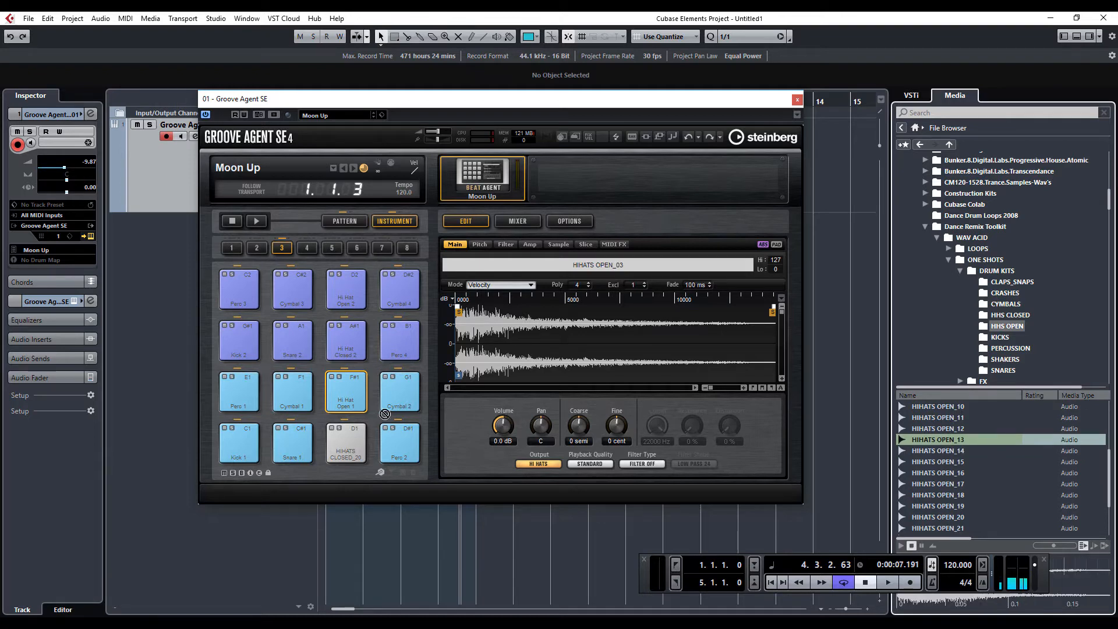
drag(384, 413, 341, 394)
Step: Audition samples in the SHAKERS folder and replace the Cymbal 2 pad's sample with SHAKERS_09
click(411, 400)
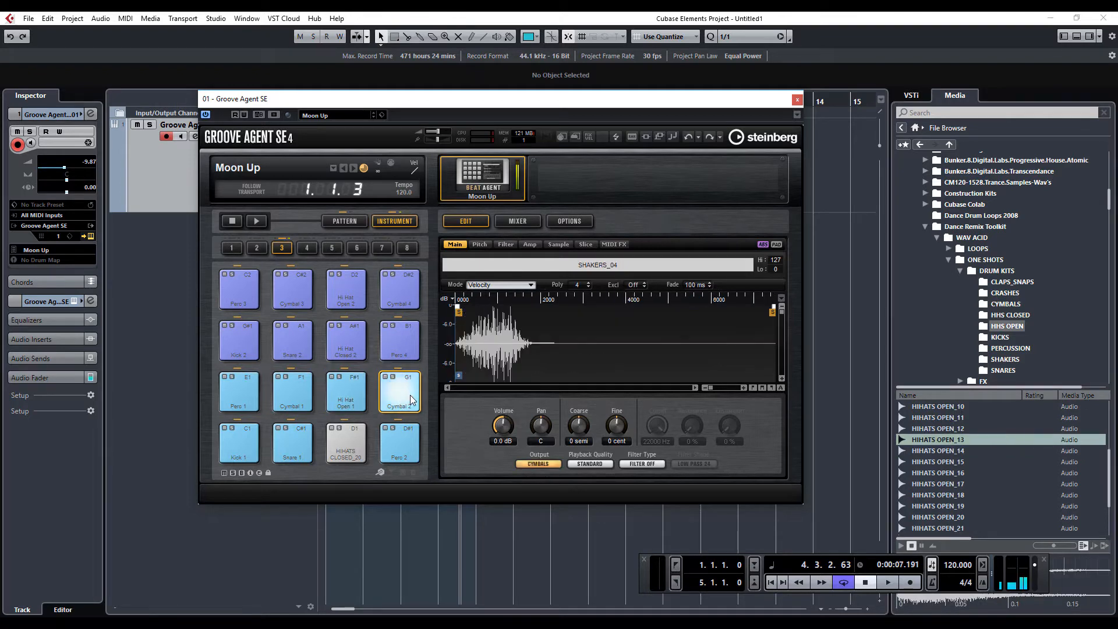
click(1002, 361)
click(920, 407)
key(Down)
key(Down)
key(Down)
key(Down)
key(Down)
key(Down)
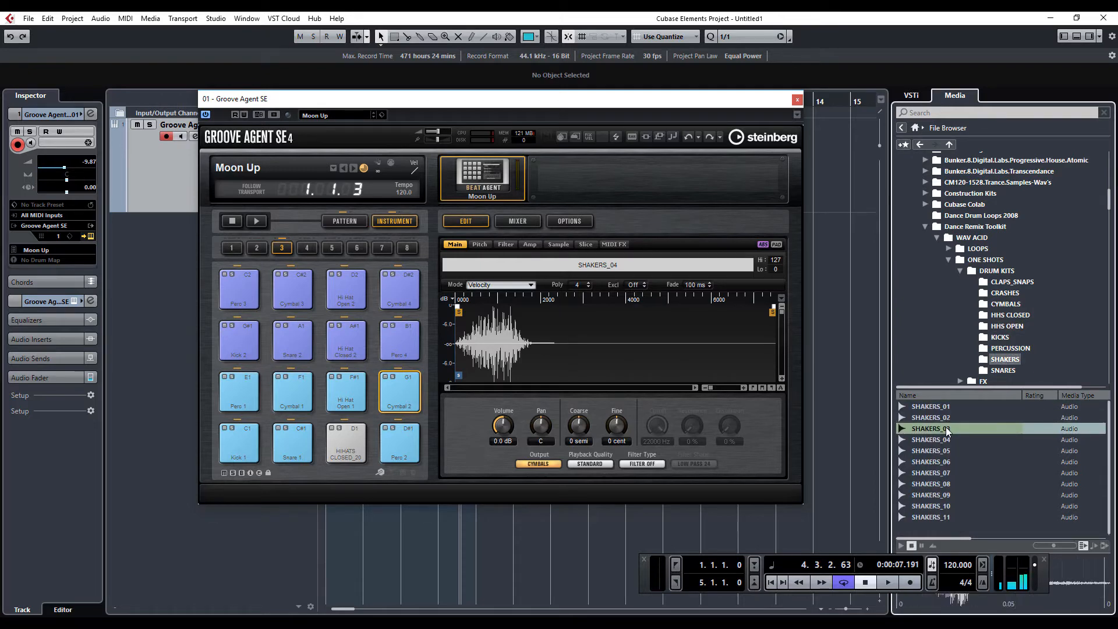
key(Down)
key(Down)
key(Down)
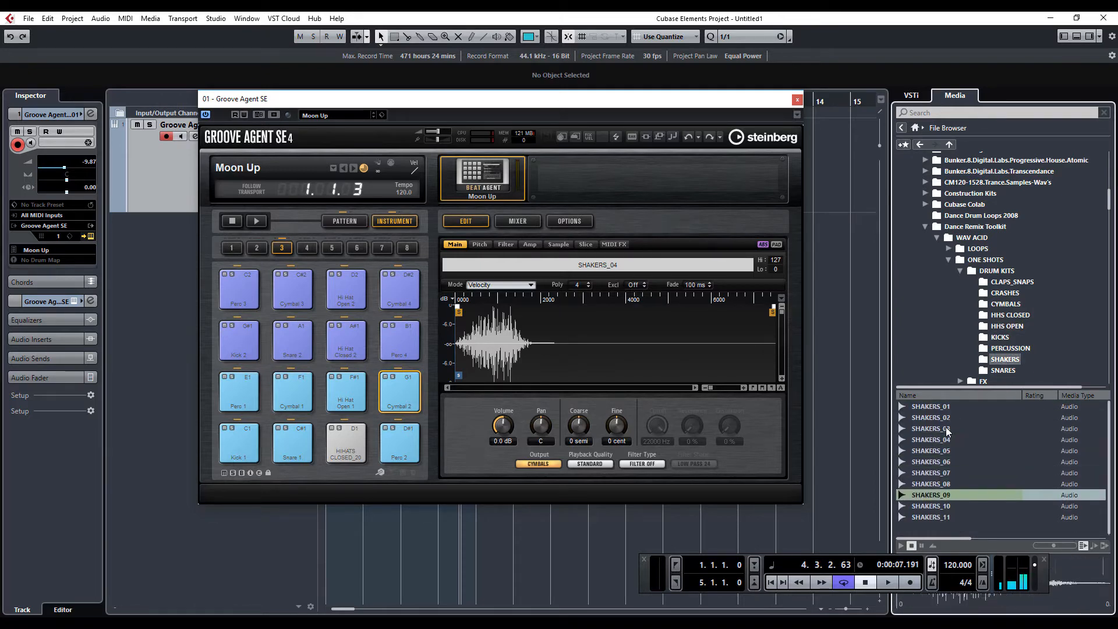
click(931, 496)
drag(467, 427, 403, 395)
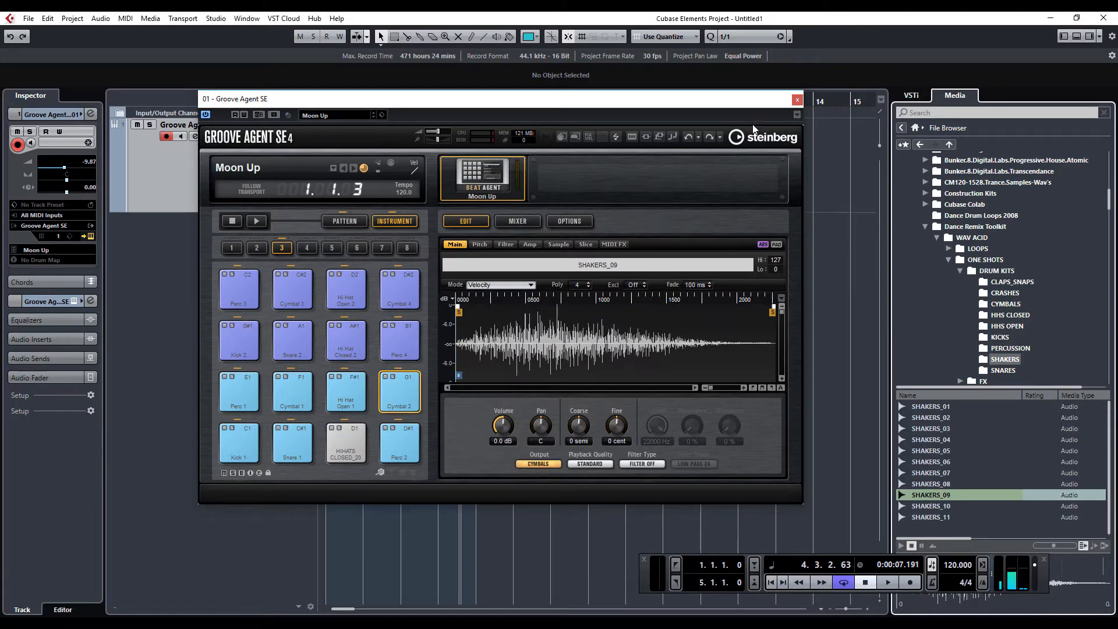
Step: Close the drum instrument window, hide the media browser zone, and play the four-bar drum part to hear the new kit
click(796, 101)
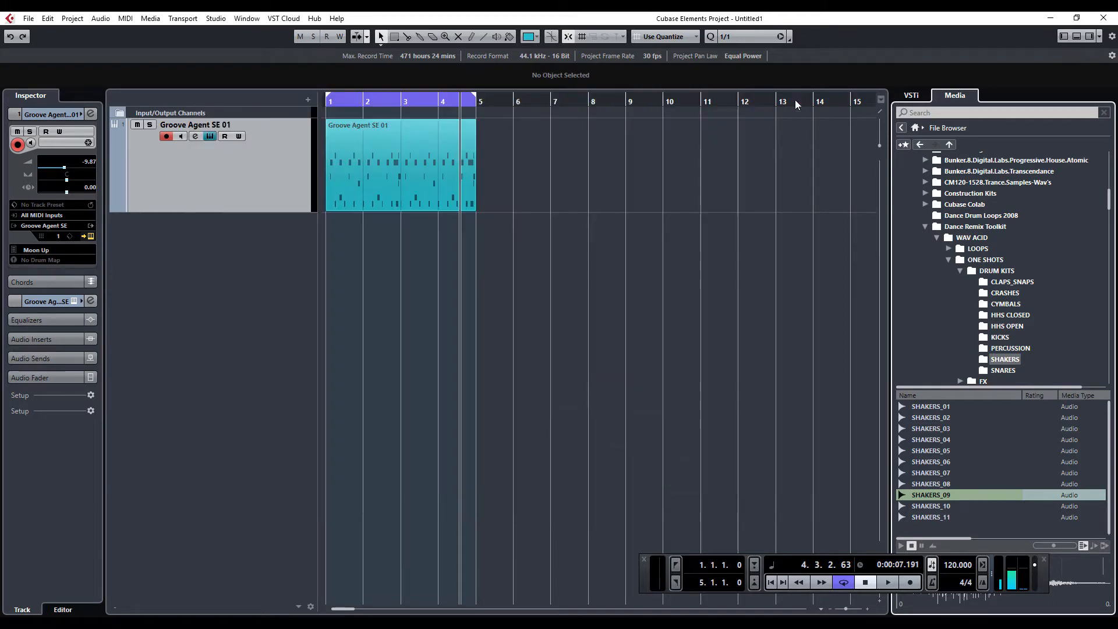
click(411, 183)
key(space)
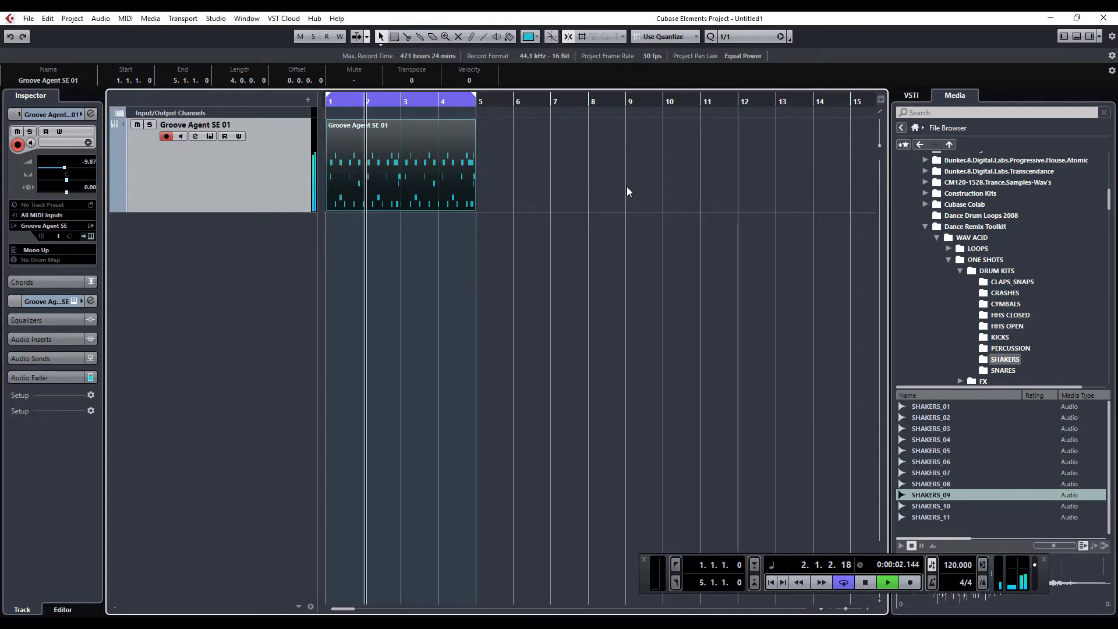
click(1089, 36)
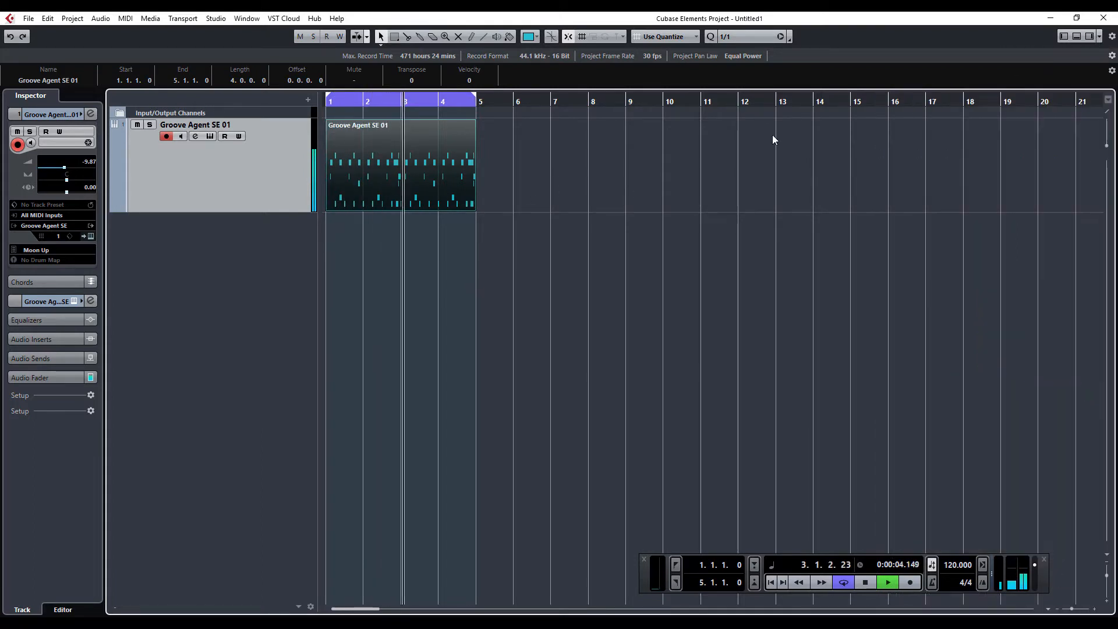
click(772, 134)
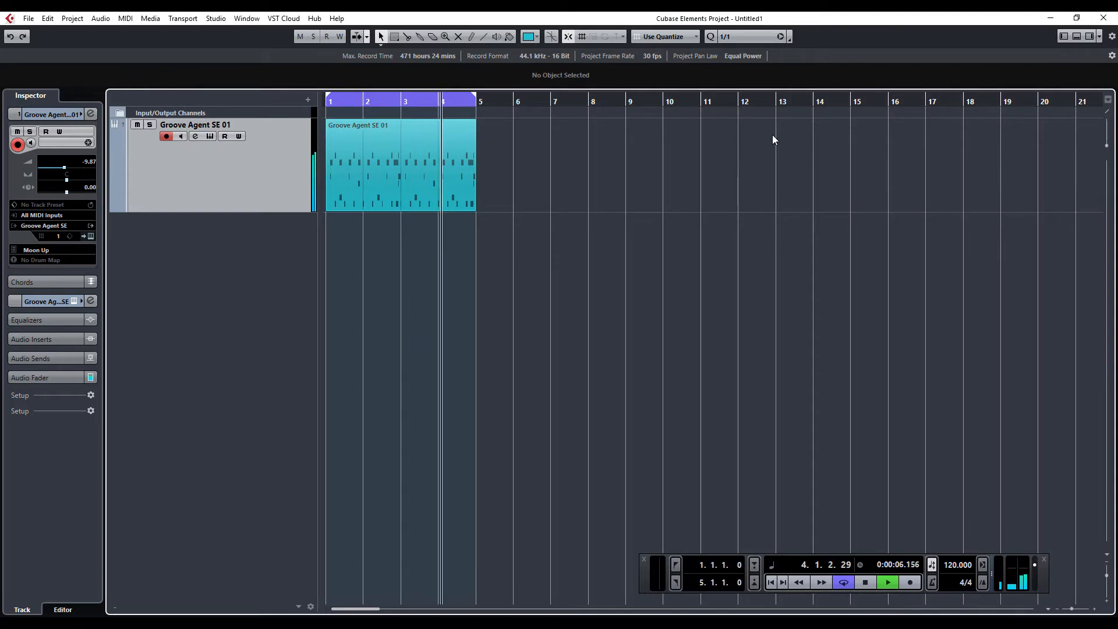
key(space)
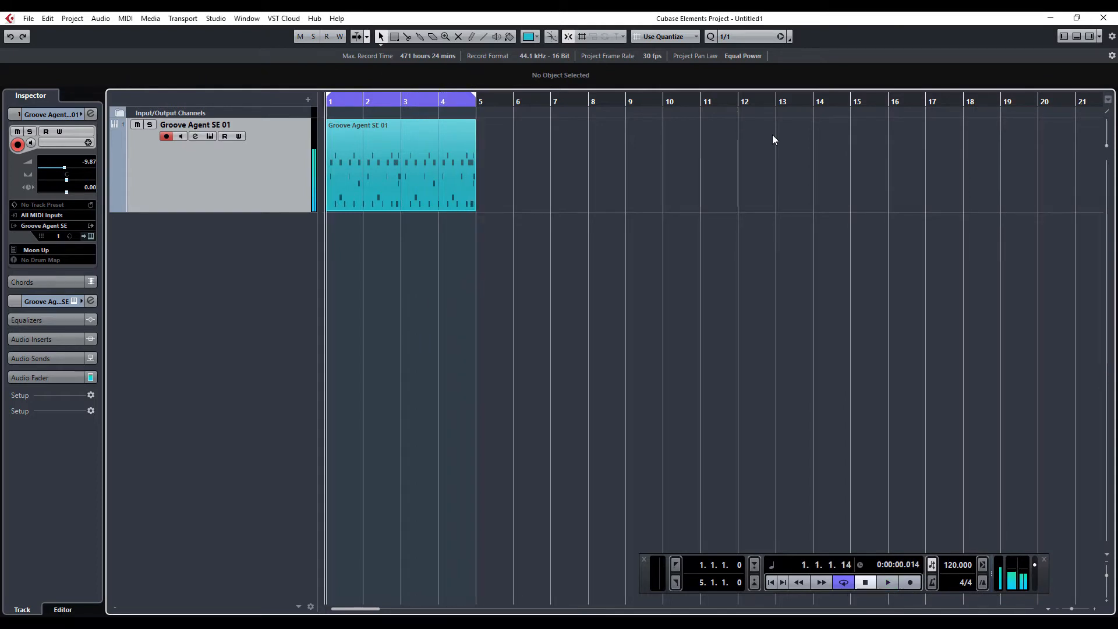
Step: Reopen the track's Groove Agent SE window, move it clear of the drum part's first bars, and select the Kick 1 pad
click(91, 236)
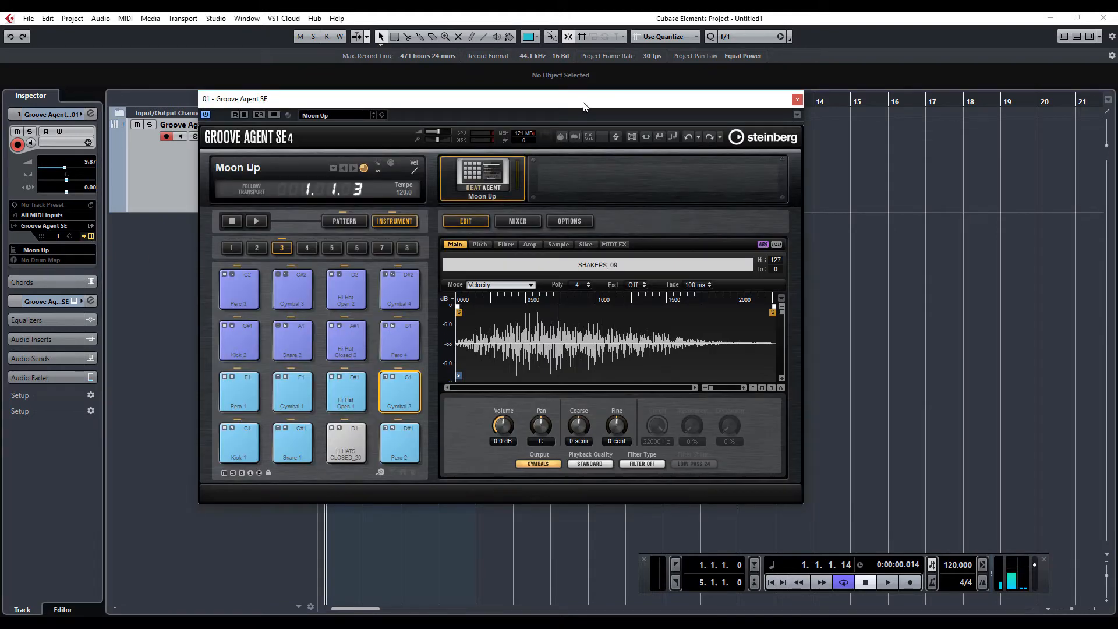
drag(585, 104, 837, 76)
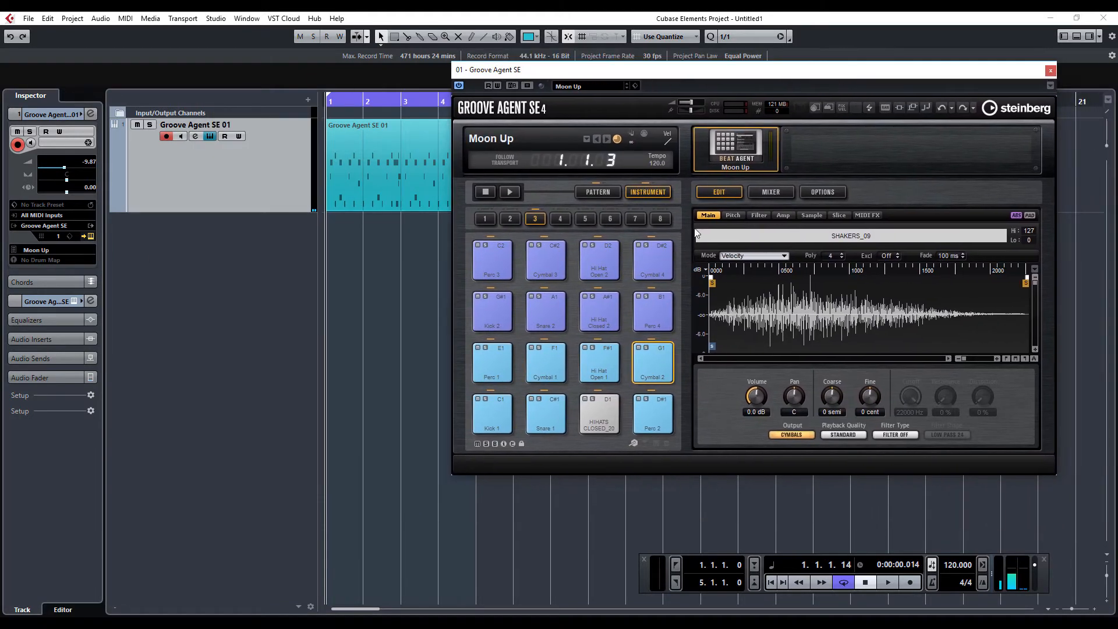
click(501, 423)
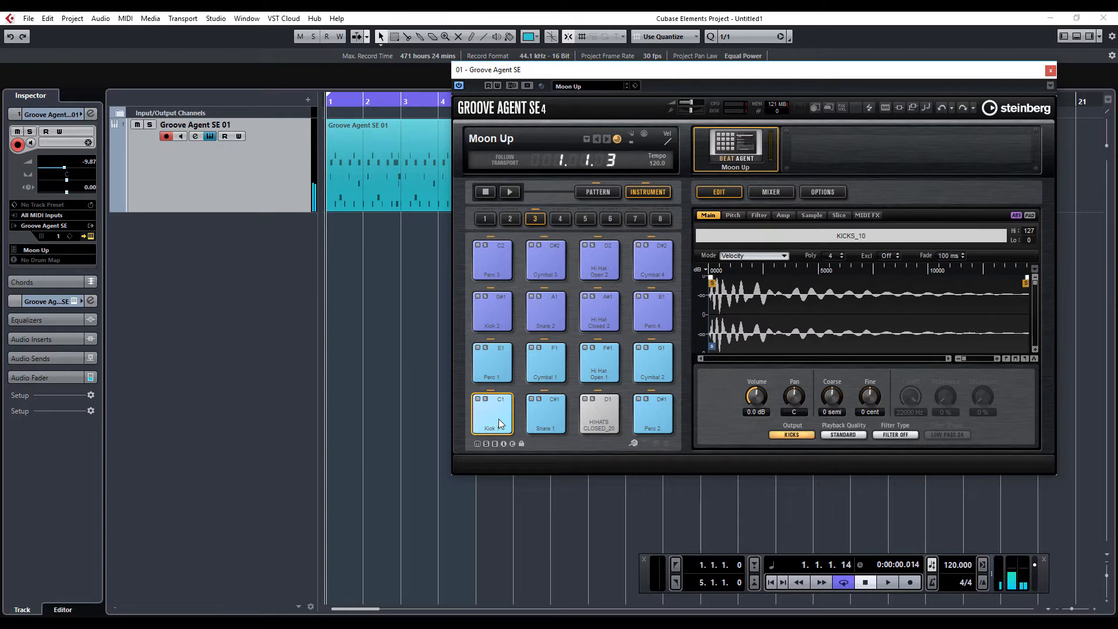
Step: With the drum part playing, turn the volume of the Snare 1, closed hi-hat, Perc 2 and Perc 1 pads all the way down
click(546, 419)
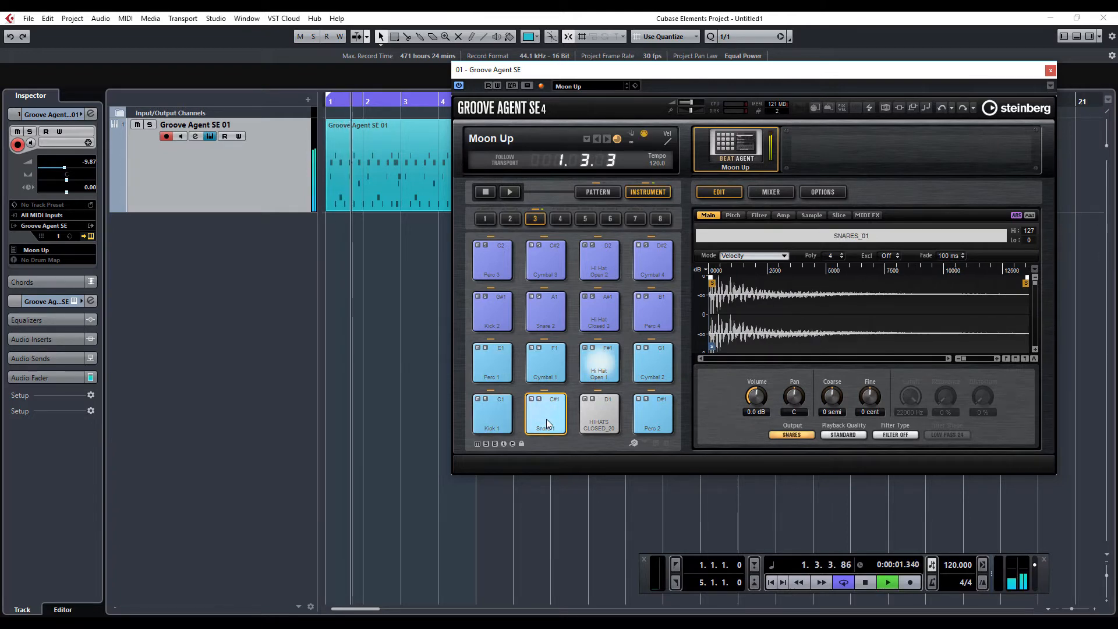
click(614, 411)
drag(757, 399, 755, 495)
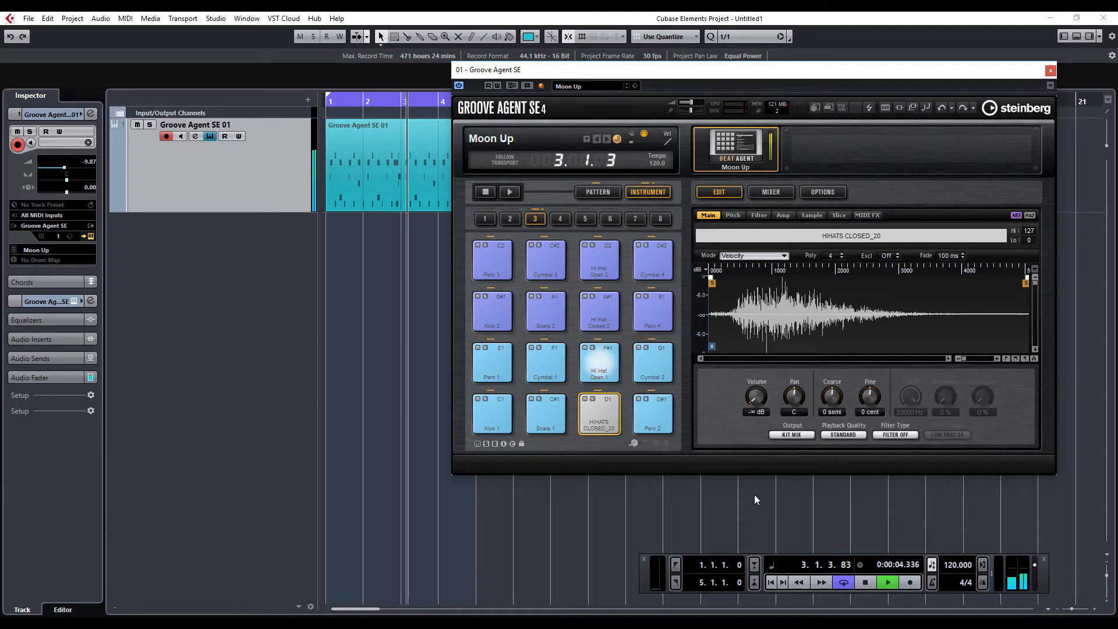
click(654, 415)
drag(755, 398, 741, 492)
click(497, 365)
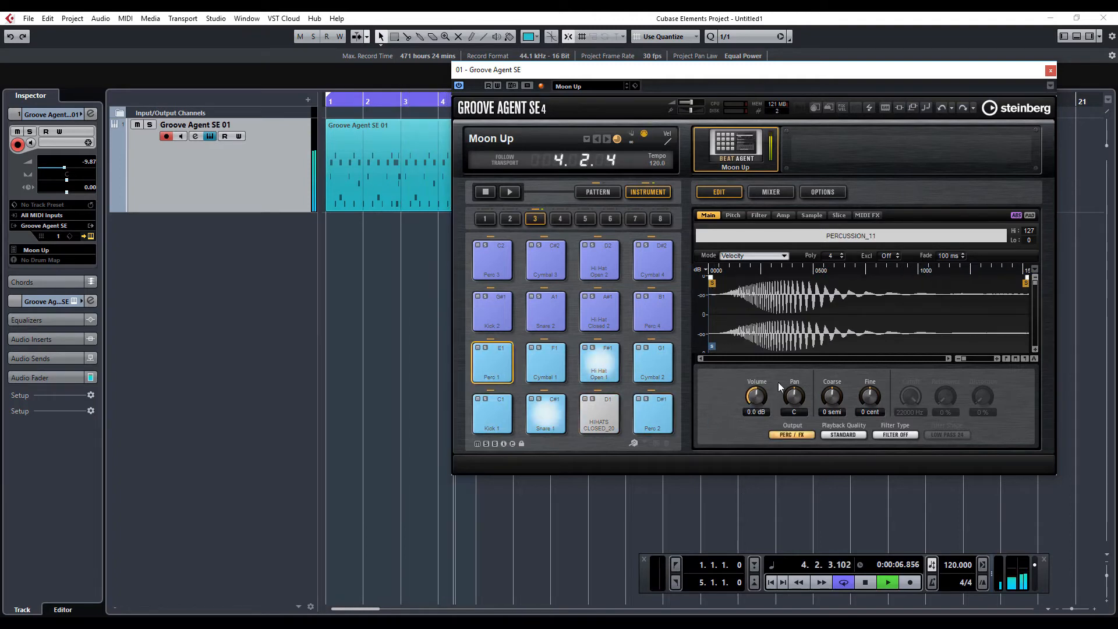
drag(758, 397, 756, 489)
Step: Turn the volume of the Cymbal 1, Hi Hat Open 1 and Cymbal 2 pads all the way down
click(558, 374)
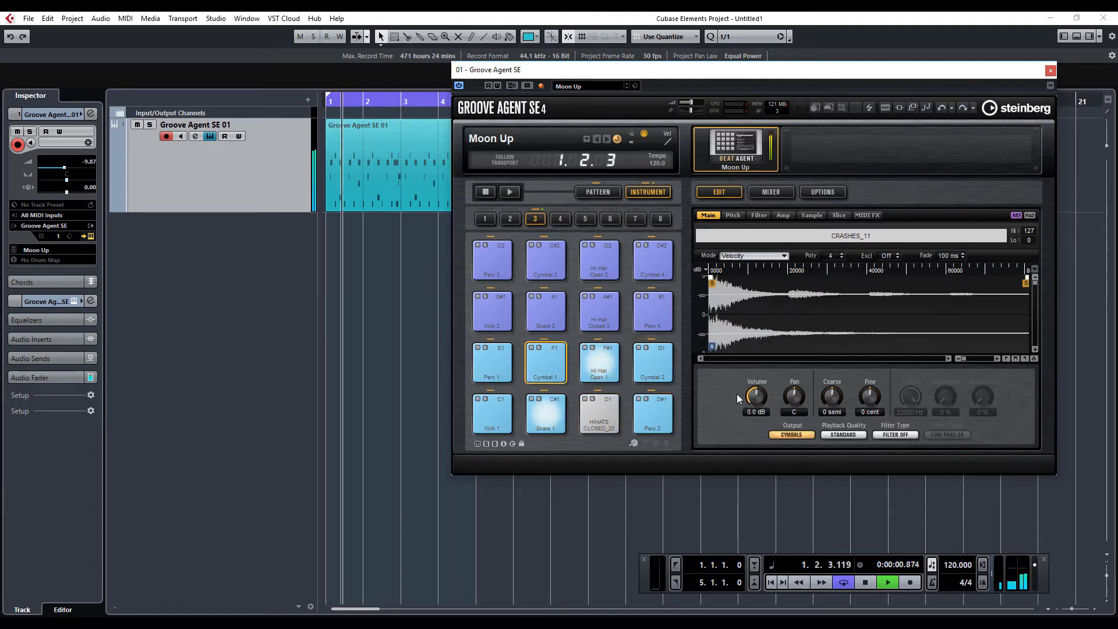
drag(754, 397, 745, 486)
click(605, 373)
drag(755, 397, 777, 515)
click(653, 377)
drag(755, 397, 760, 500)
Step: Set the Kick 1 pad's volume to about 3.2 dB and the Snare 1 pad's volume to 2.2 dB
click(493, 430)
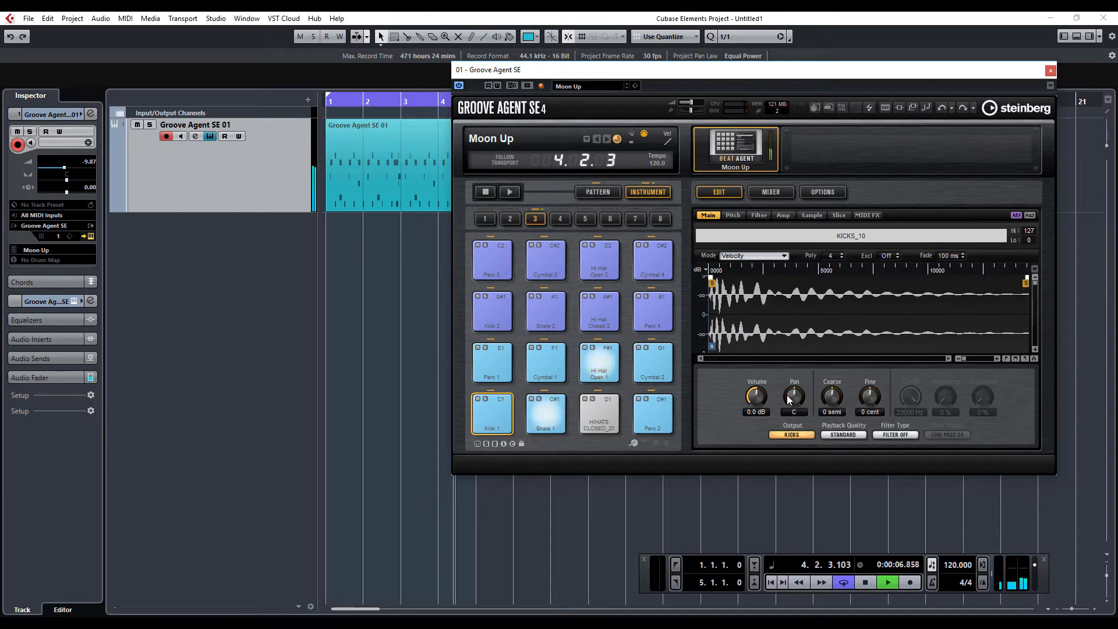
drag(759, 397, 760, 390)
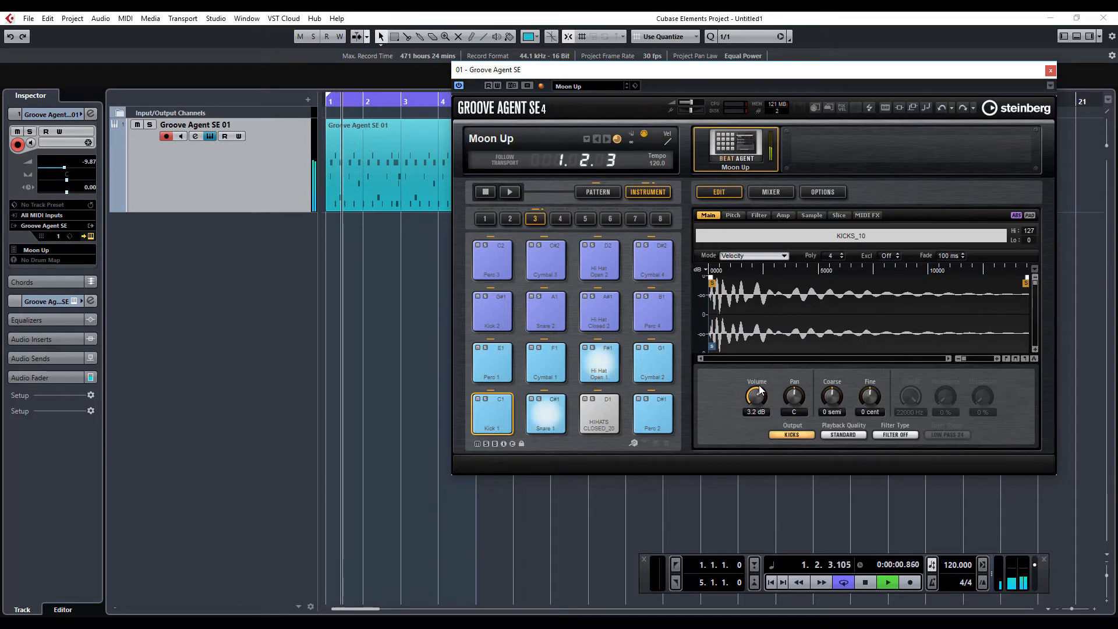
click(545, 414)
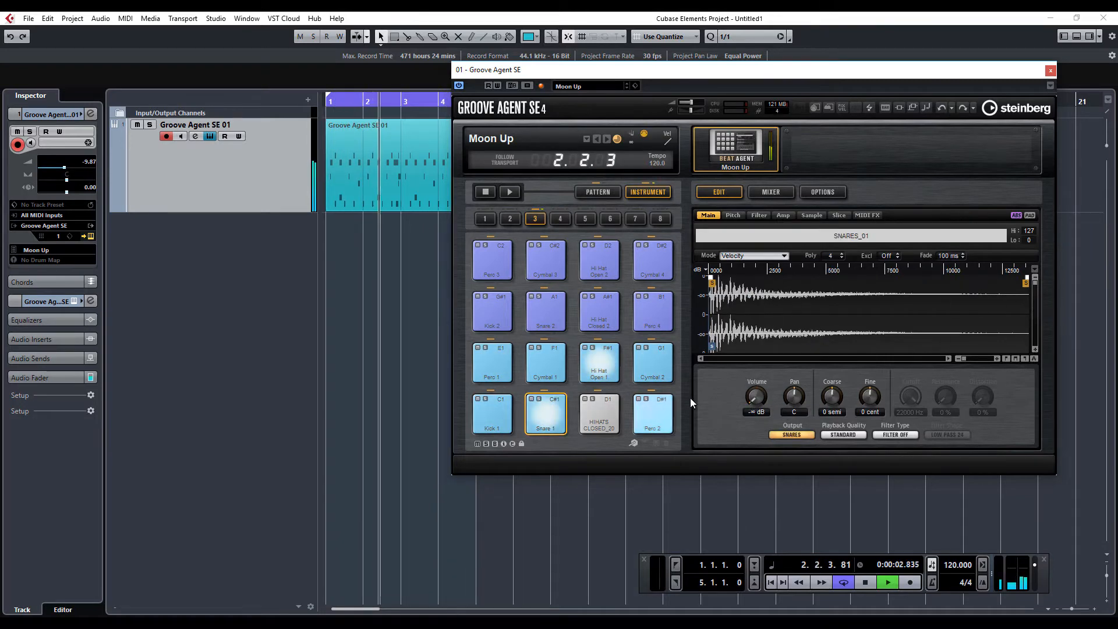
drag(757, 368, 759, 337)
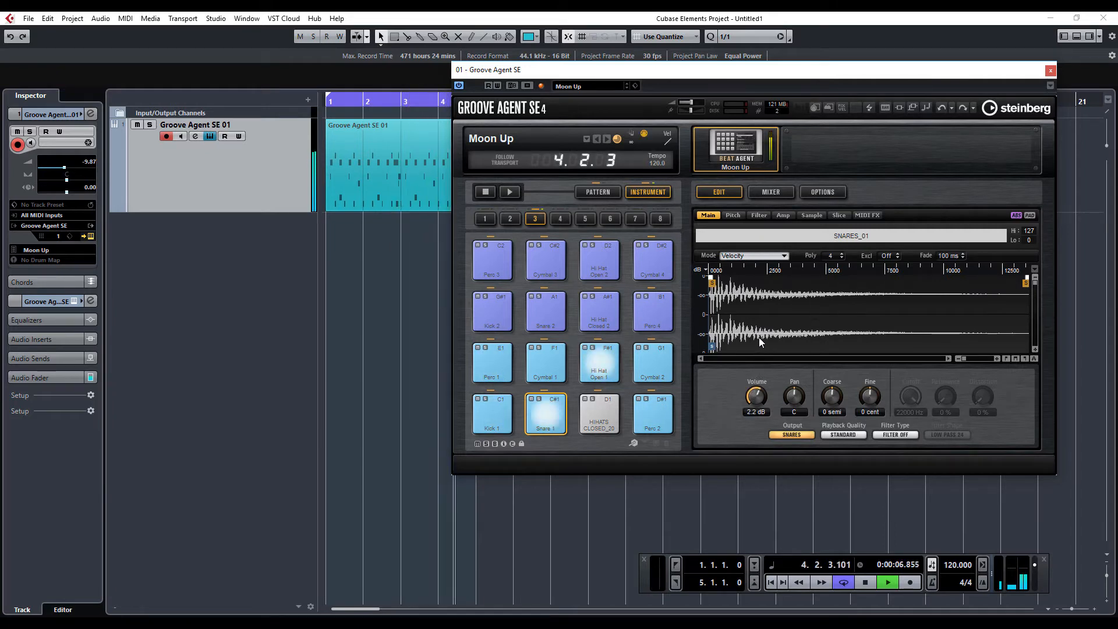
Step: Set the closed hi-hat pad's volume to 2.0 dB and the Perc 2 pad's volume to 1.2 dB
click(616, 424)
drag(757, 366, 759, 329)
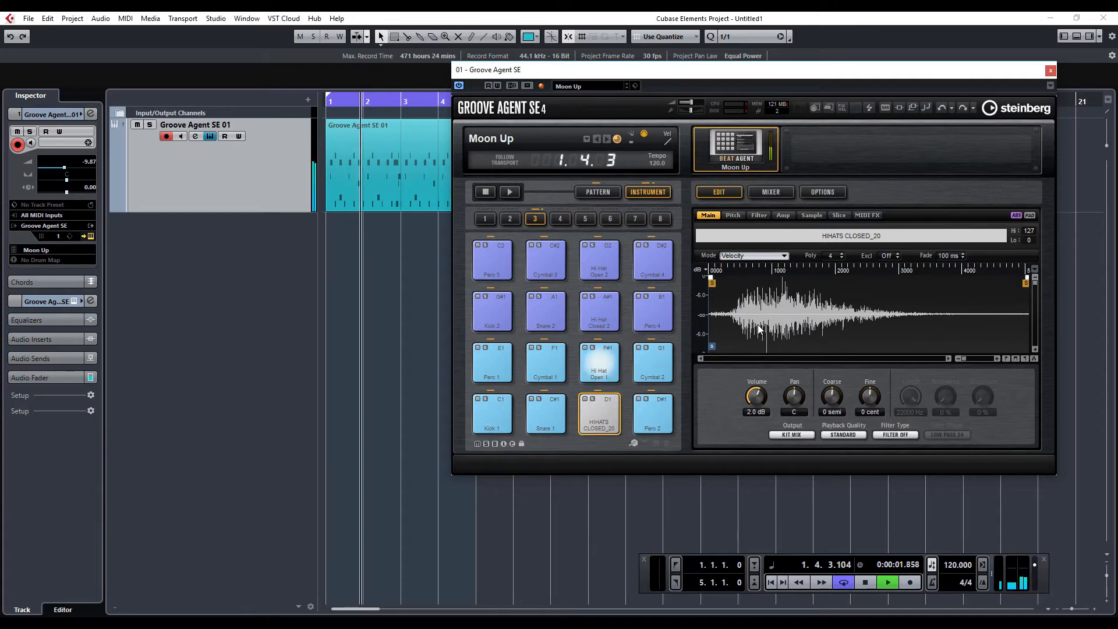
click(648, 415)
drag(764, 395, 755, 317)
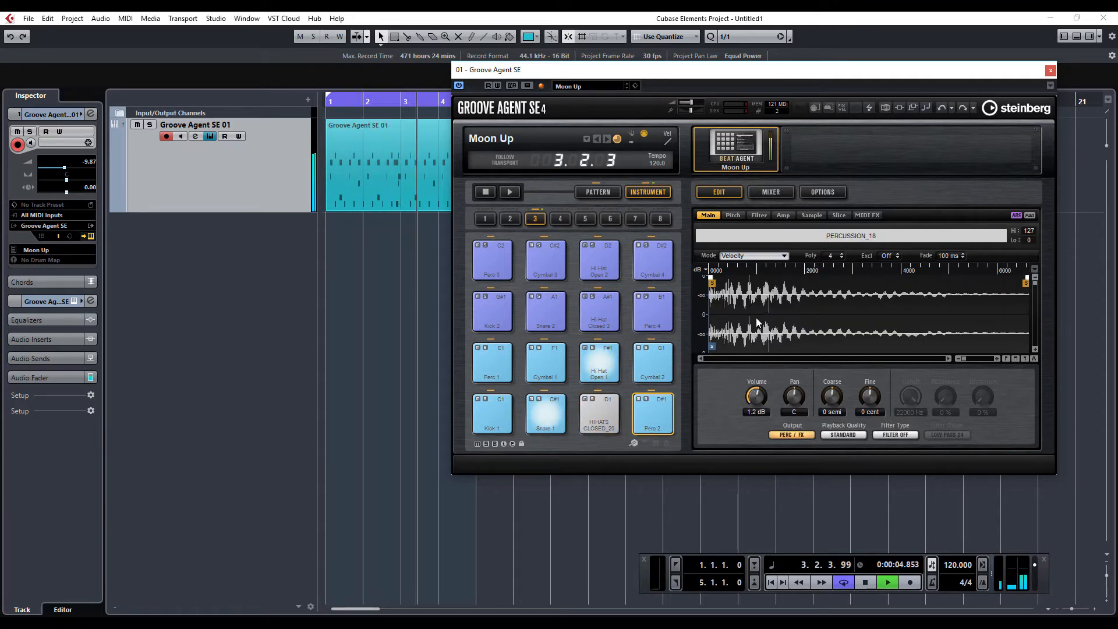
Step: Set the Perc 1 pad's volume to 2.6 dB and bring the Cymbal 1 pad's volume back up
click(484, 373)
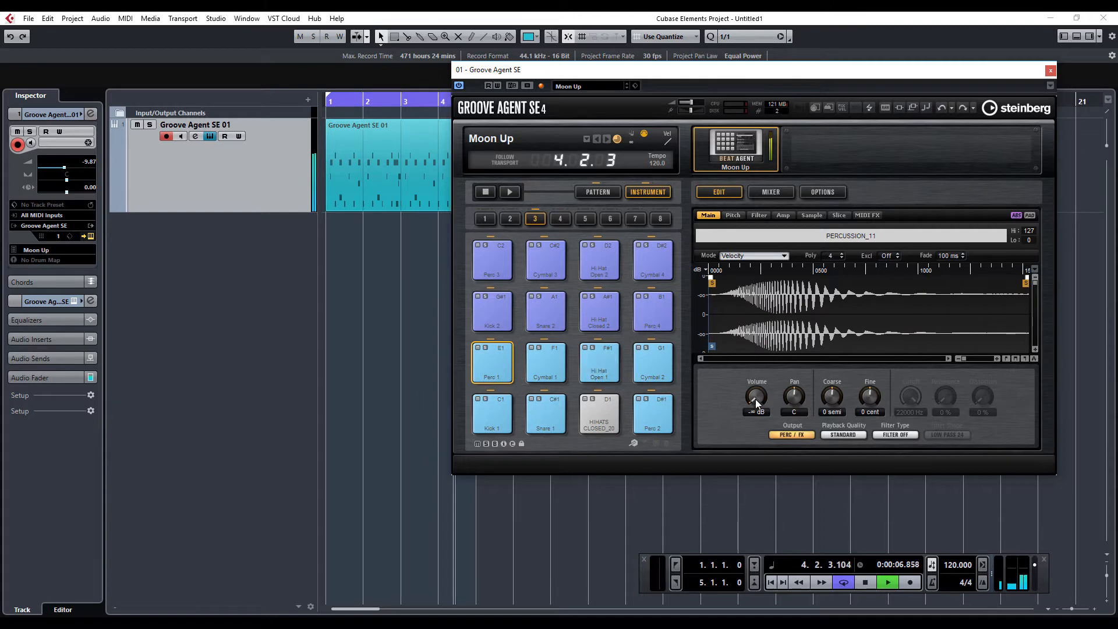
drag(755, 399, 753, 330)
click(551, 379)
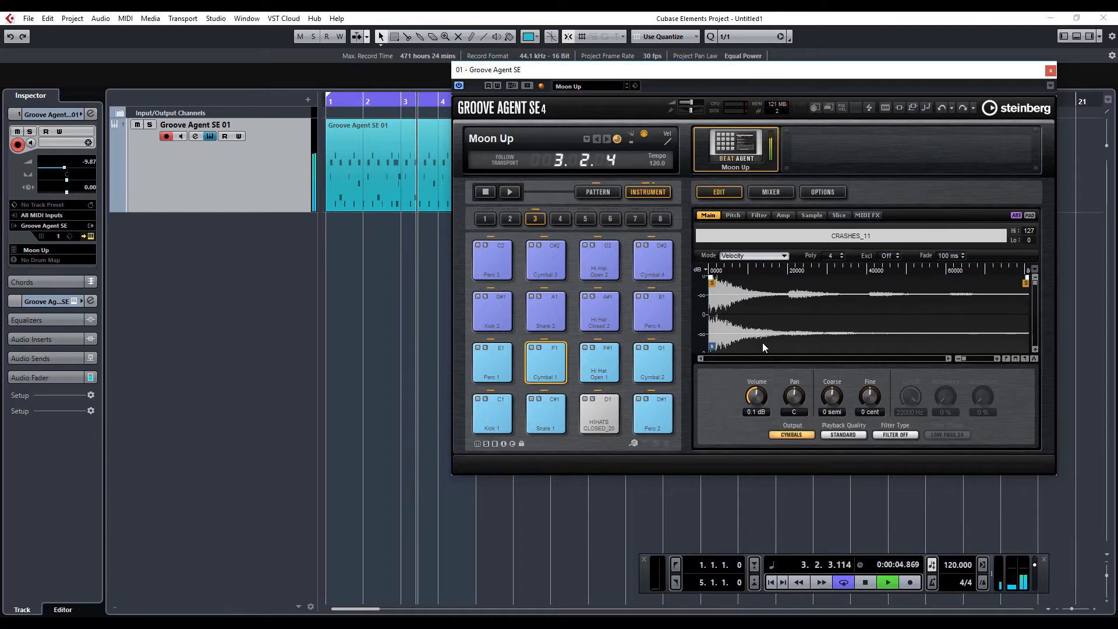
drag(763, 343, 763, 335)
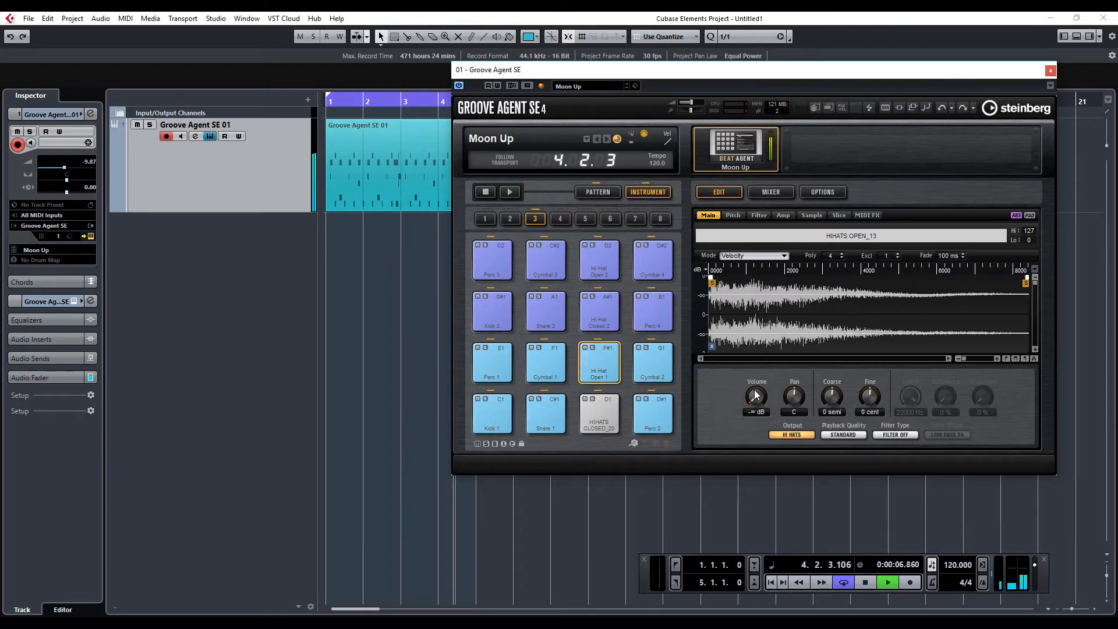
Step: Bring the Hi Hat Open 1 pad's volume back up and select the Cymbal 2 pad
drag(751, 342, 764, 346)
click(666, 362)
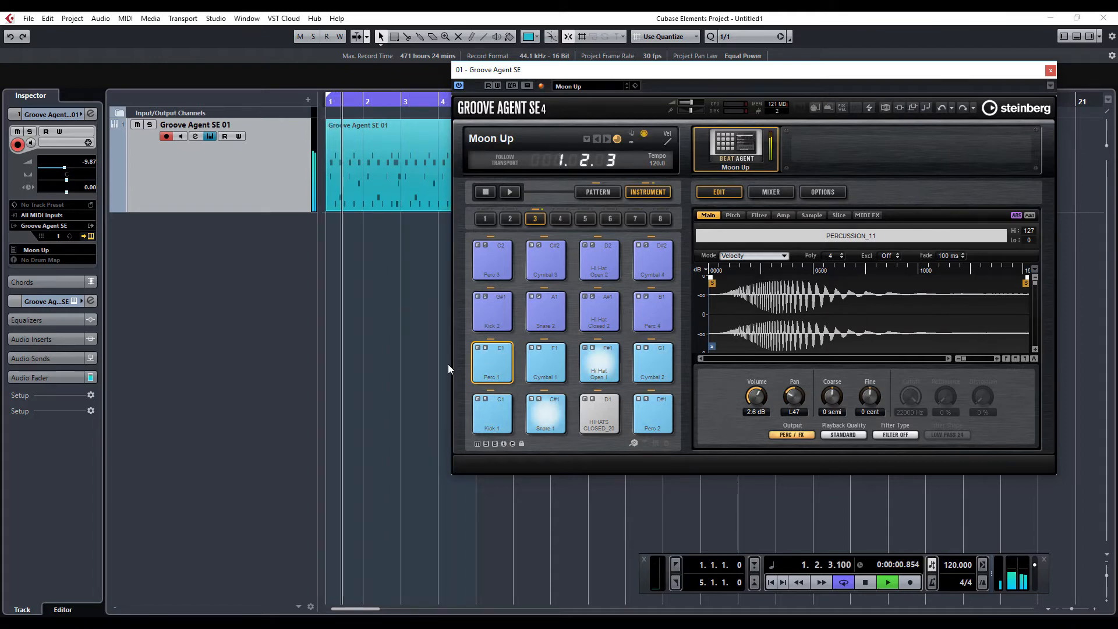
Step: Raise the Snare 1 pad's AUX 1 send to -5.7
click(533, 414)
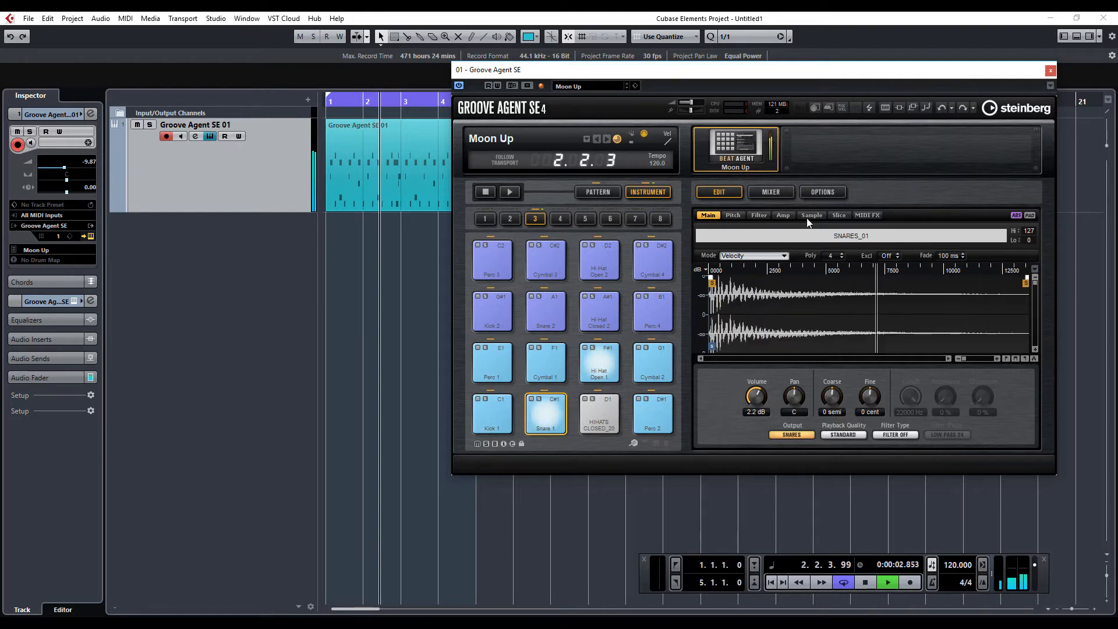
click(790, 216)
drag(794, 401, 804, 355)
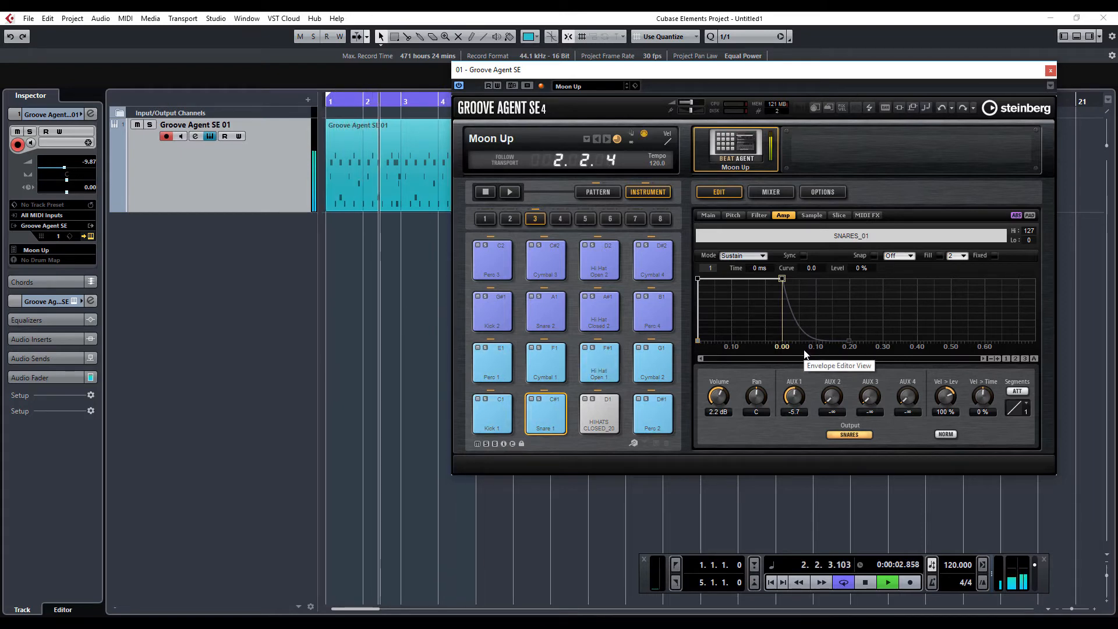
Step: Set the AUX FX 1 reverb to 38 % room size, 25 % main time and Studio early reflections
click(776, 192)
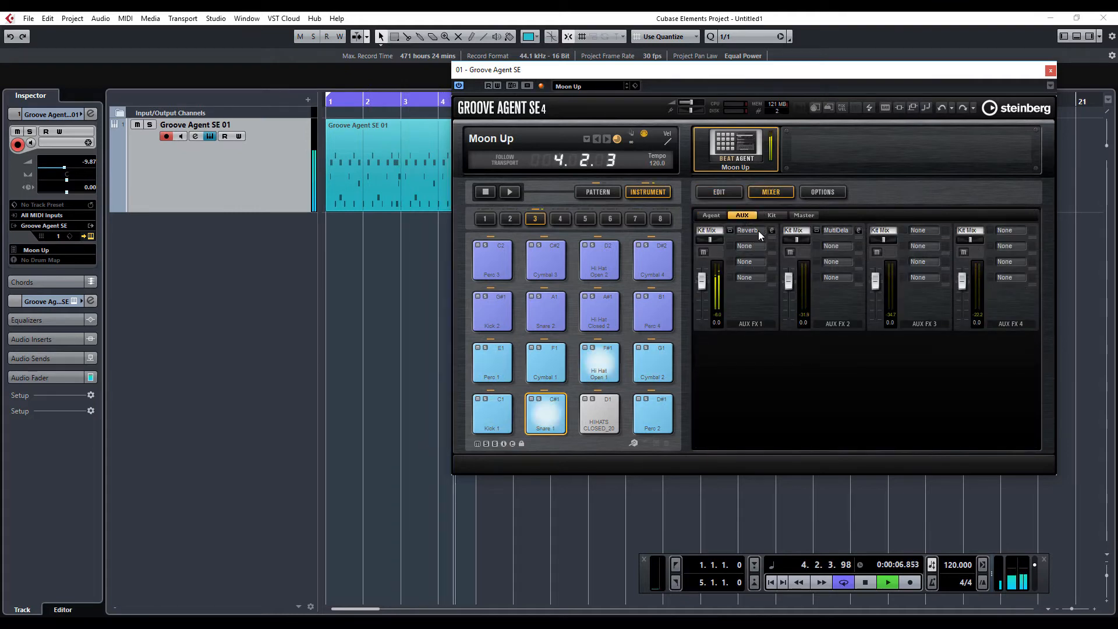
click(771, 230)
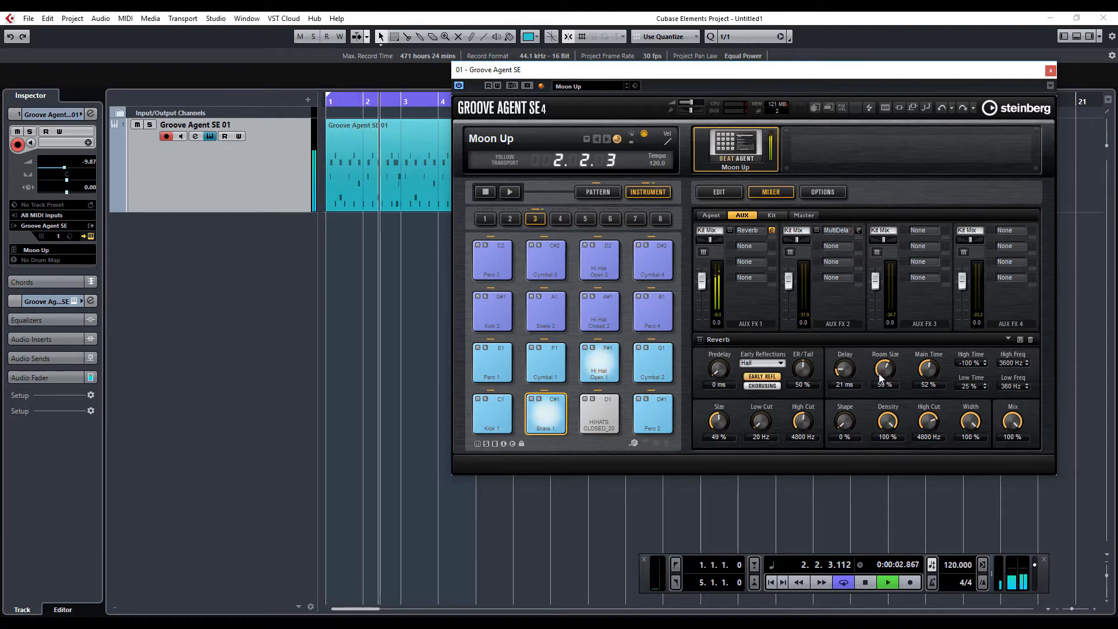
drag(885, 371, 936, 409)
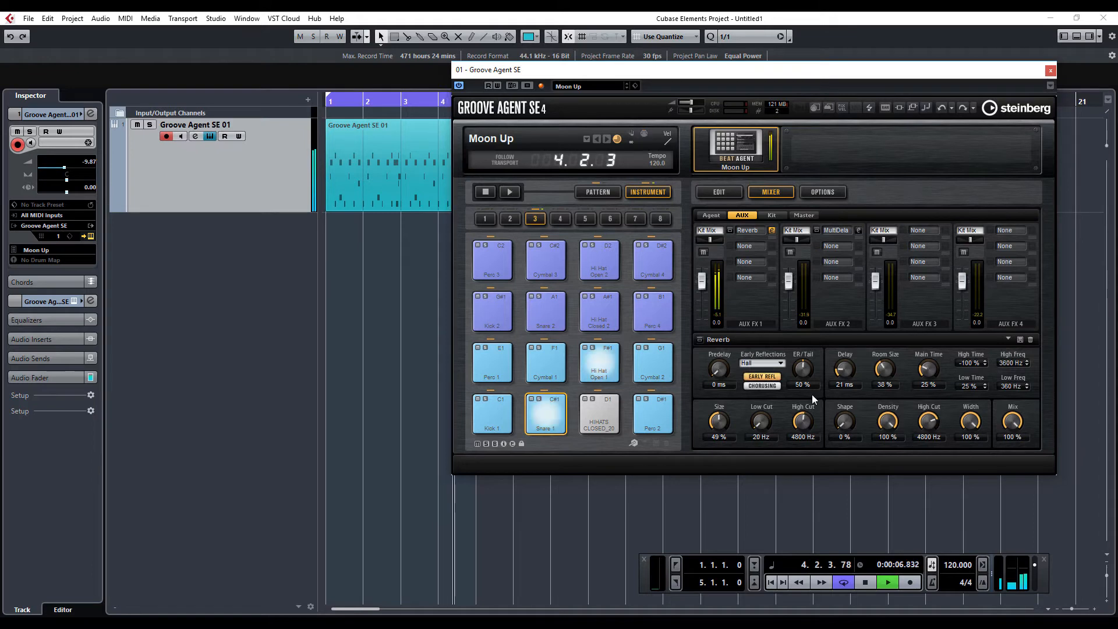
click(777, 364)
click(769, 414)
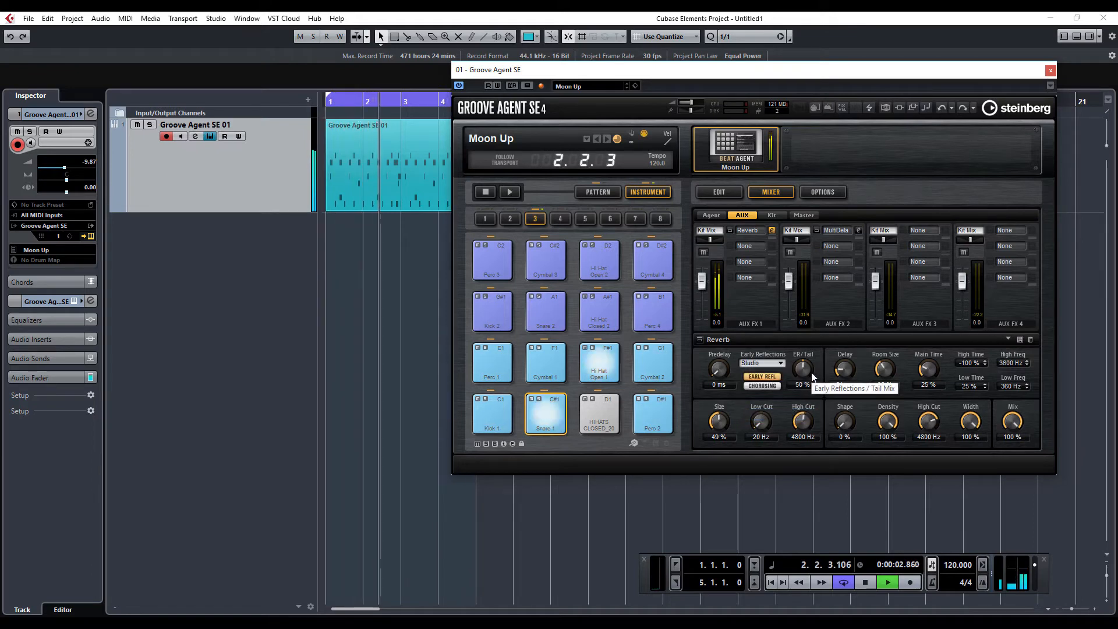
Step: Lower the Snare 1 pad's AUX 1 send to about -18.1 and set the Hi Hat Open 1 pad's to -13.7
click(719, 196)
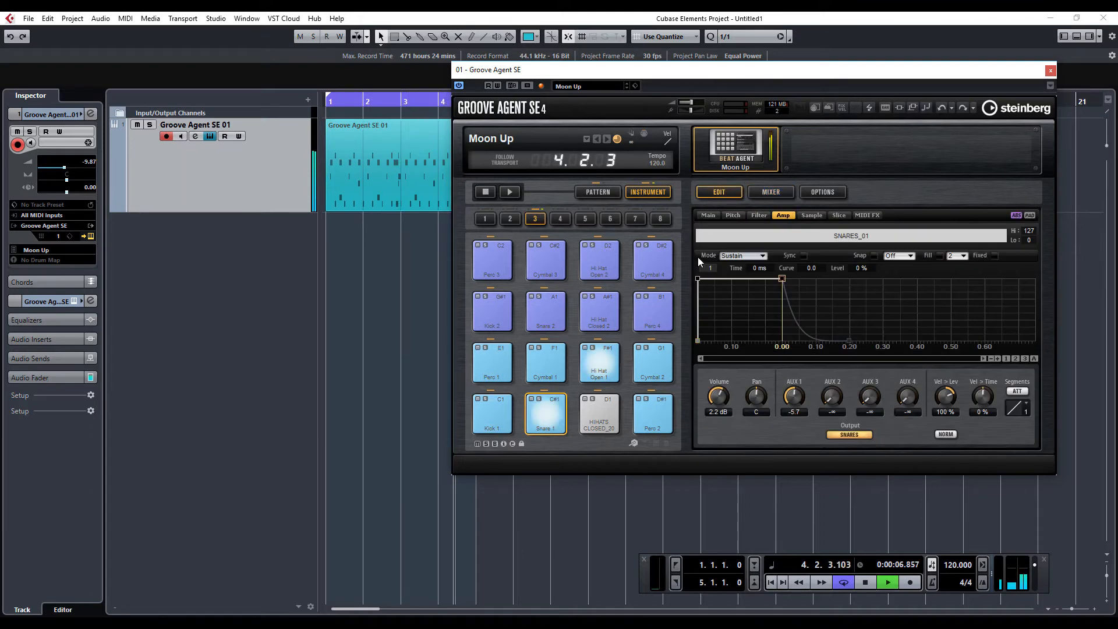
mouse_move(797, 398)
mouse_down()
mouse_move(787, 427)
mouse_move(783, 407)
mouse_up()
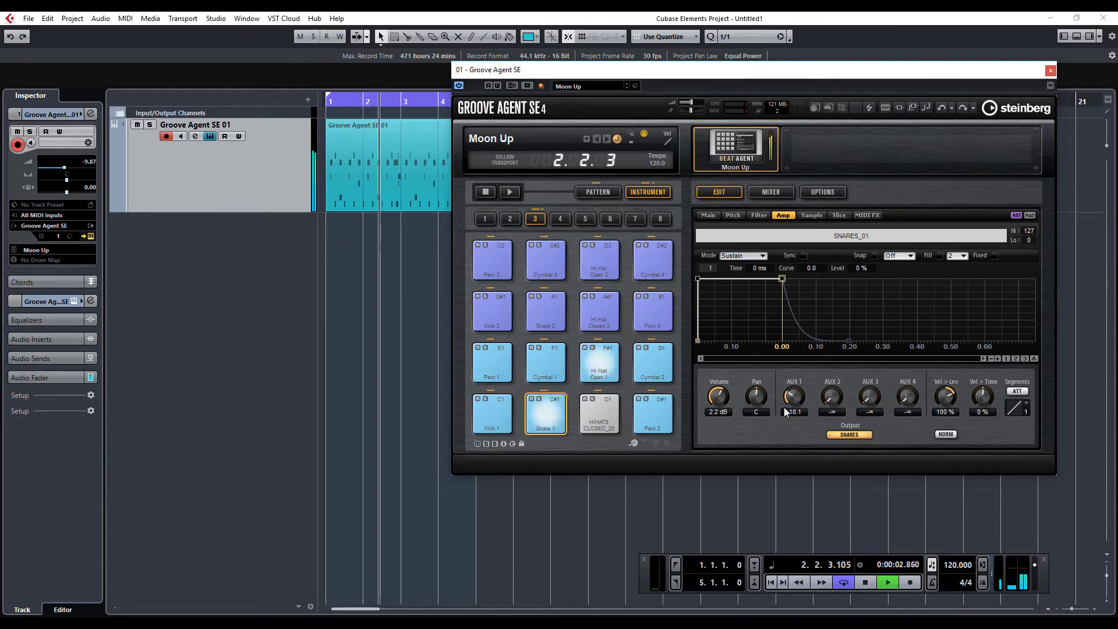
click(595, 379)
drag(802, 396, 797, 377)
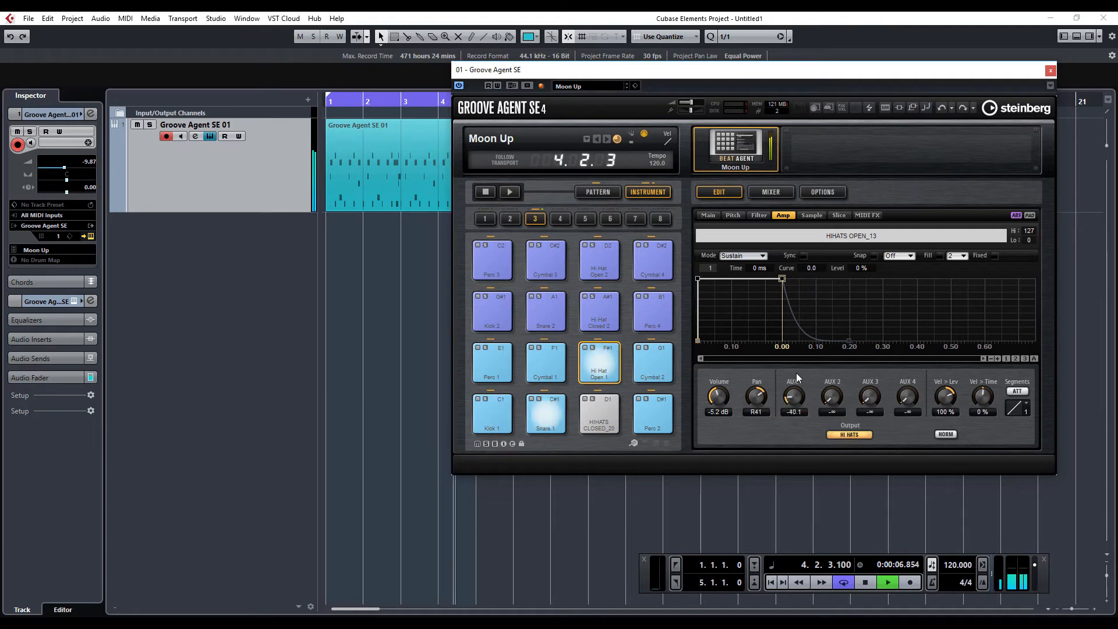
mouse_move(795, 335)
mouse_down()
mouse_move(795, 310)
mouse_move(798, 354)
mouse_up()
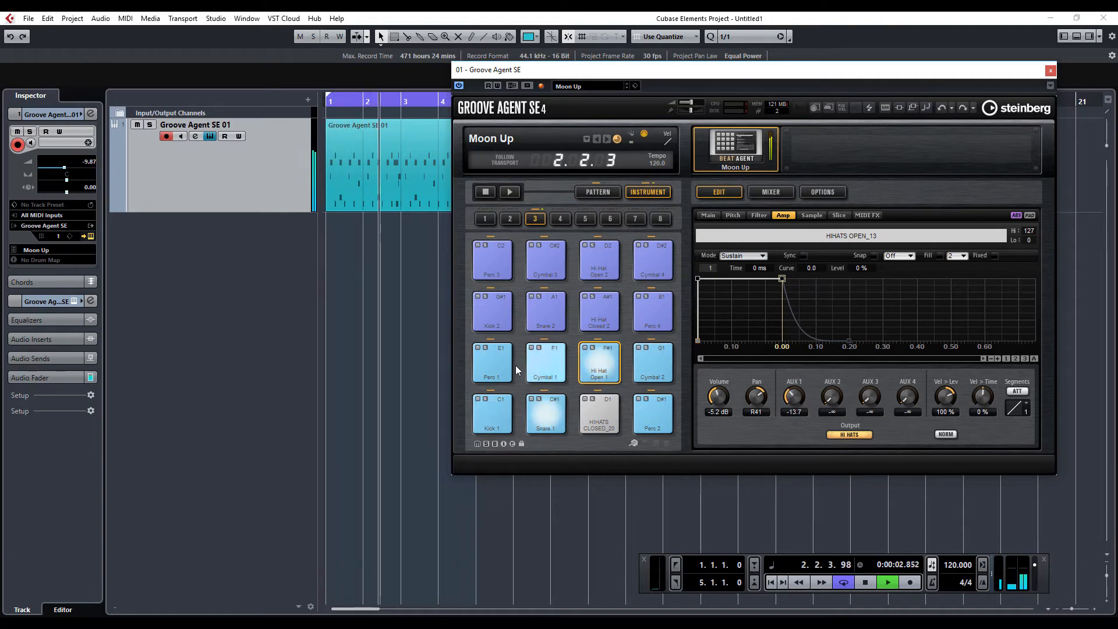
Step: Set the Perc 1 pad's AUX 1 send to -17.6 and return to its main sample settings
click(492, 364)
drag(784, 398, 785, 364)
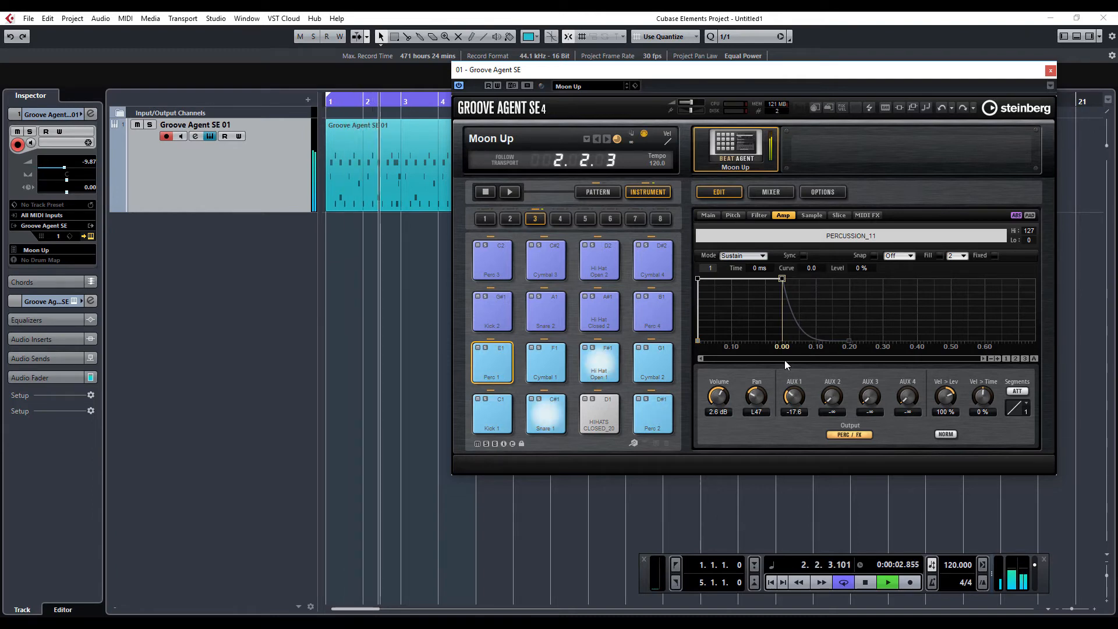
click(758, 215)
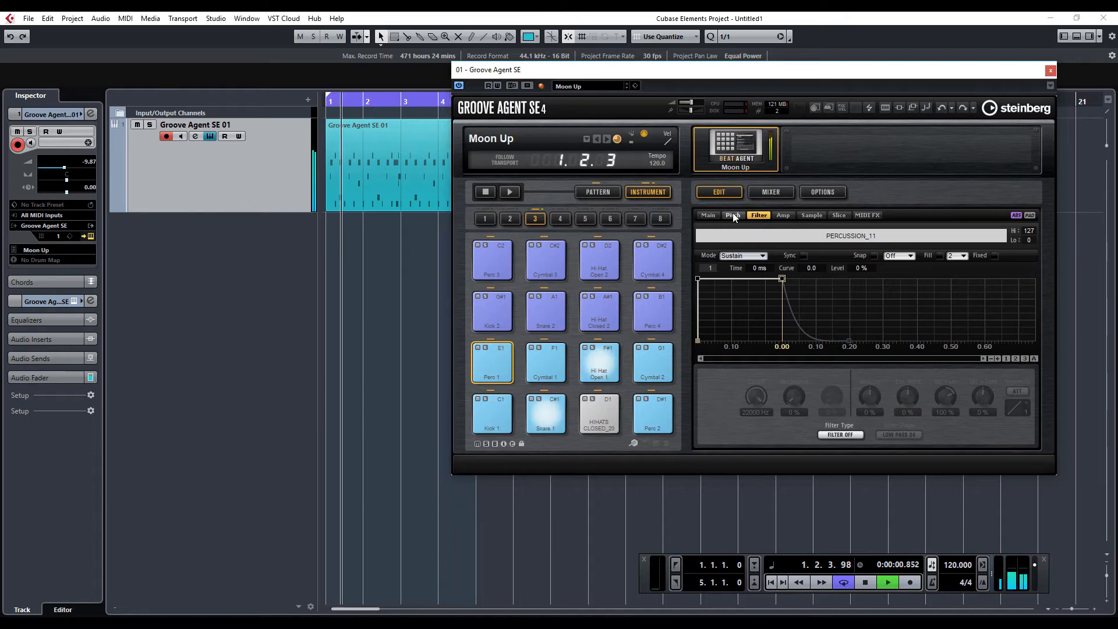
click(733, 215)
click(710, 214)
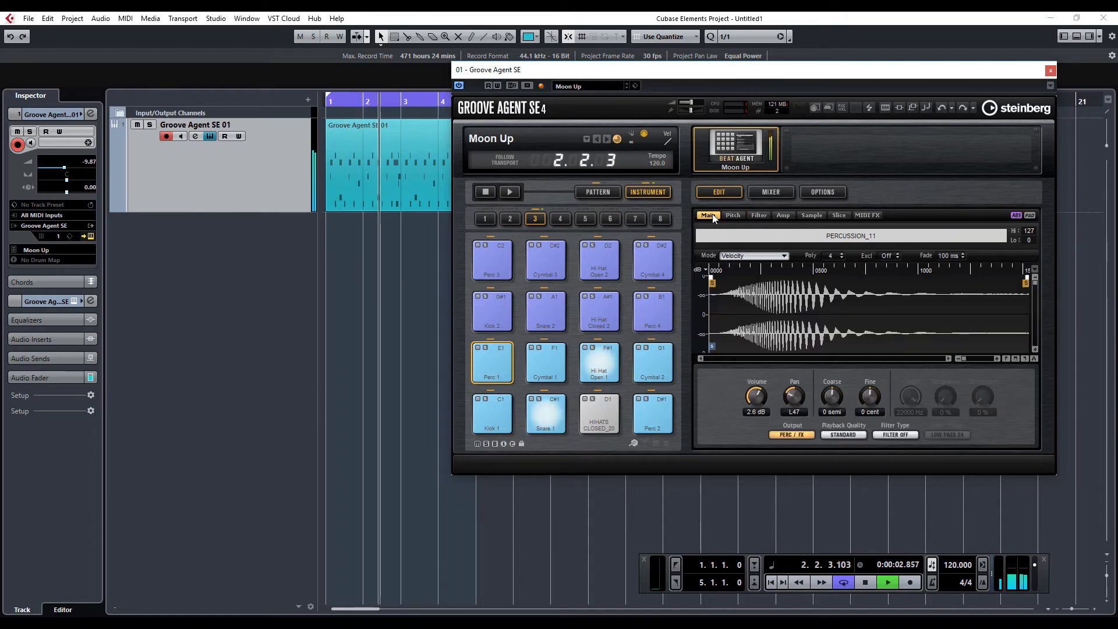
Step: Solo the Hi Hat Open 1 pad, trim its sample end to about 2800 and give it a long fade-out
click(590, 375)
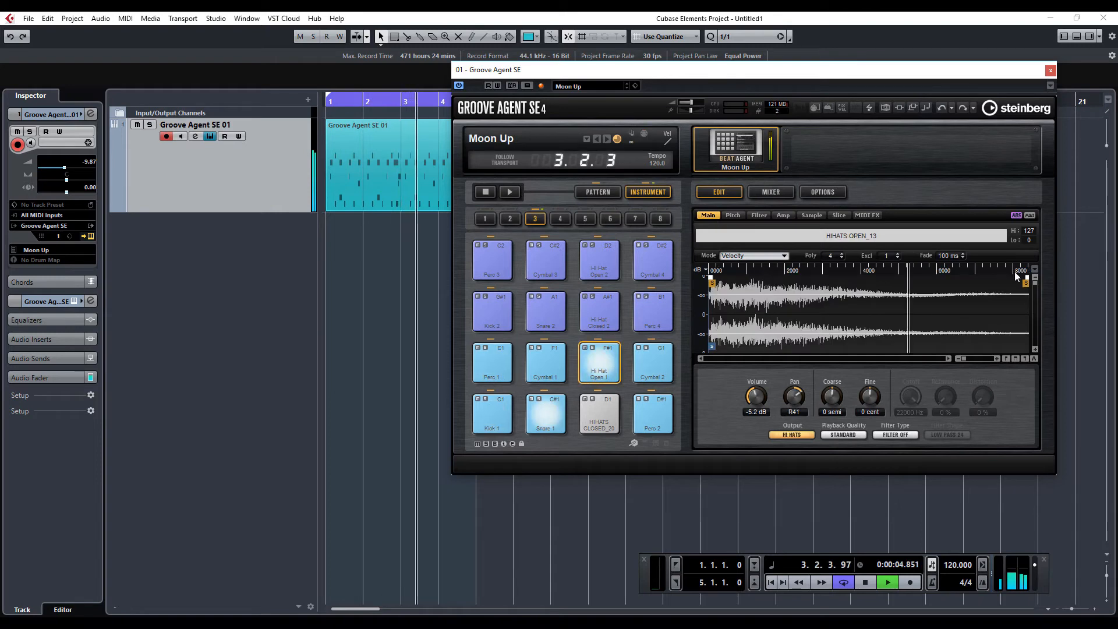
mouse_move(1024, 283)
mouse_down()
mouse_move(912, 294)
mouse_move(838, 278)
mouse_up()
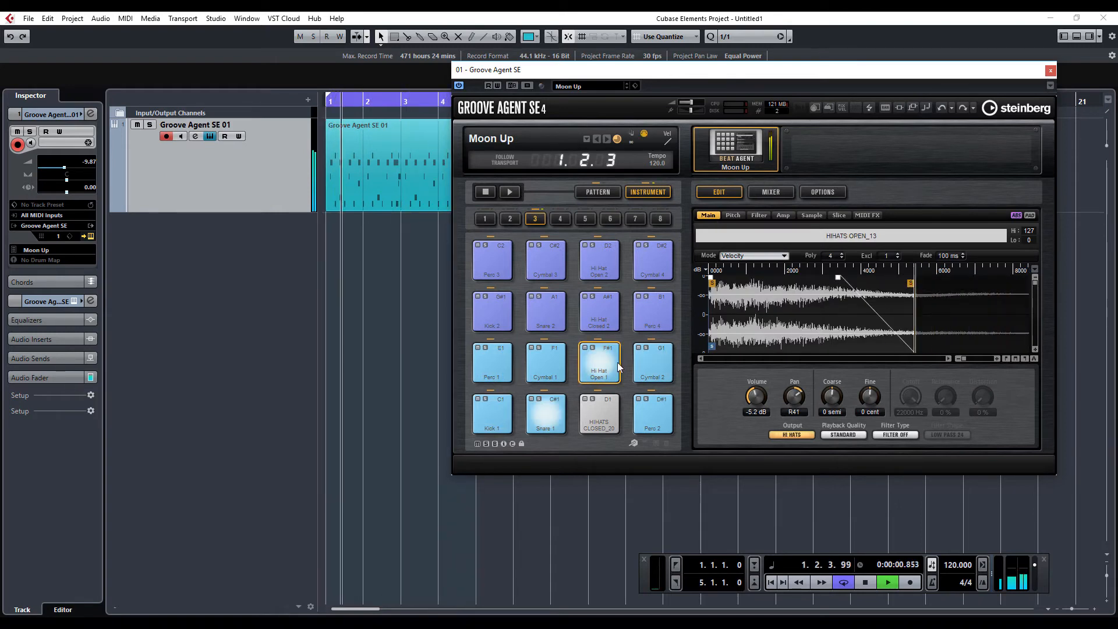
click(592, 348)
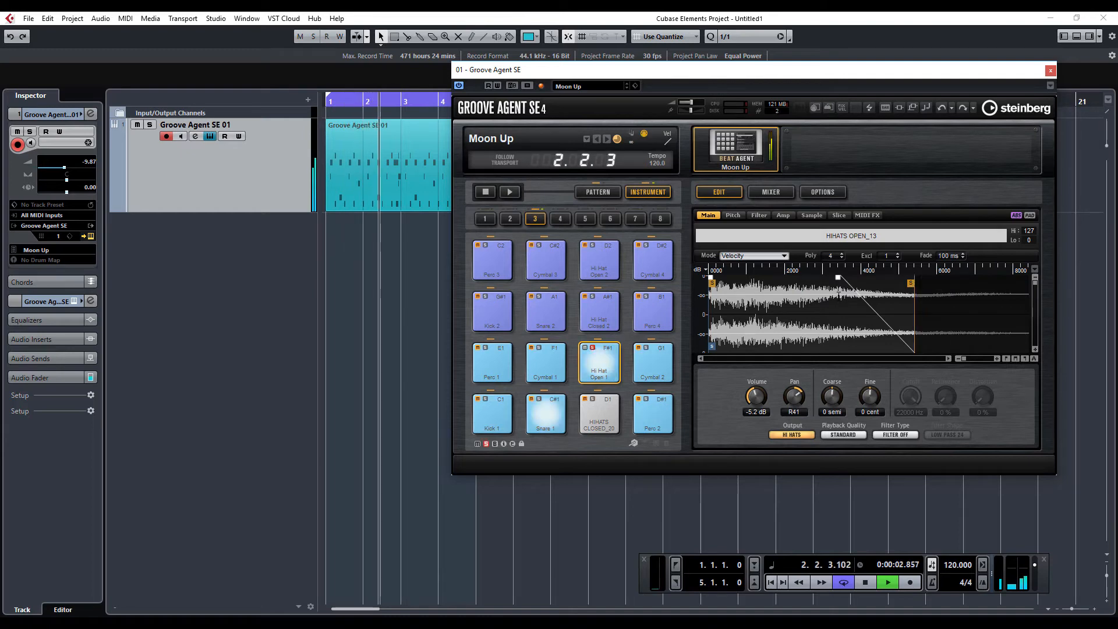
mouse_move(913, 280)
mouse_down()
mouse_move(806, 286)
mouse_move(851, 288)
mouse_move(816, 288)
mouse_up()
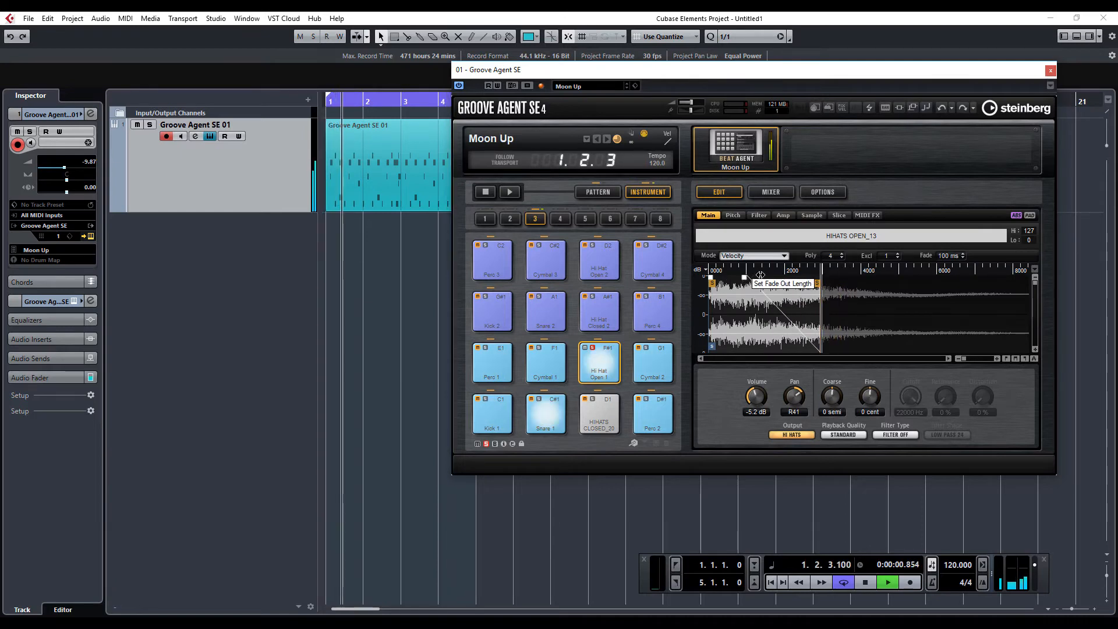
mouse_move(744, 278)
mouse_down()
mouse_move(769, 275)
mouse_move(738, 275)
mouse_up()
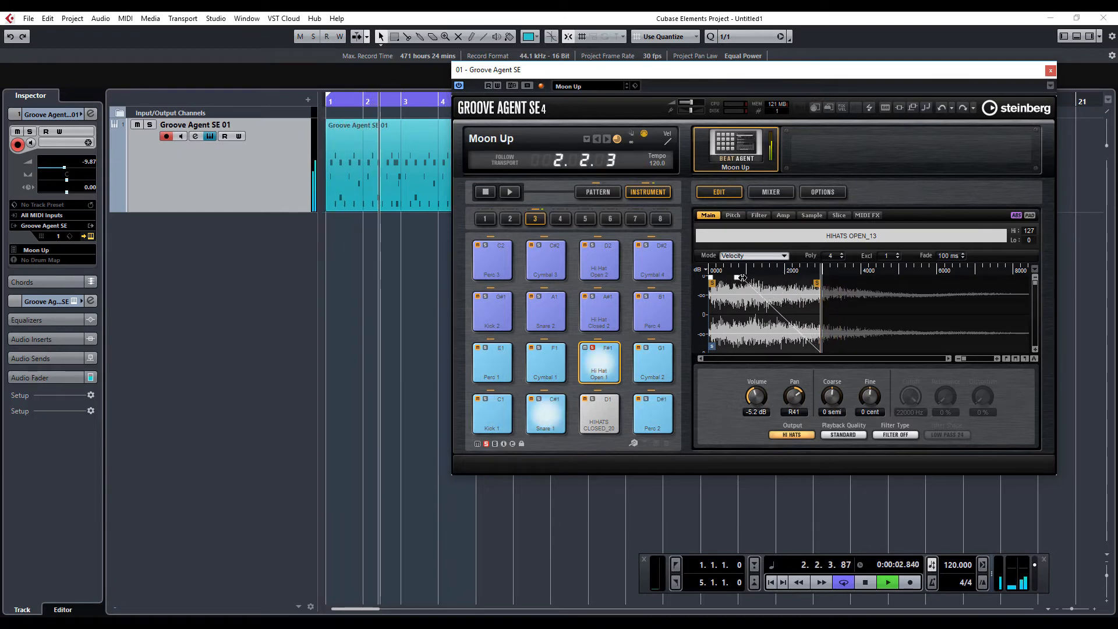
Step: Tune the Hi Hat Open 1 pad up 3 semitones at 1.2 dB volume, unsolo it and extend its sample end to about 4000
mouse_move(840, 396)
mouse_down()
mouse_move(841, 368)
mouse_move(838, 387)
mouse_up()
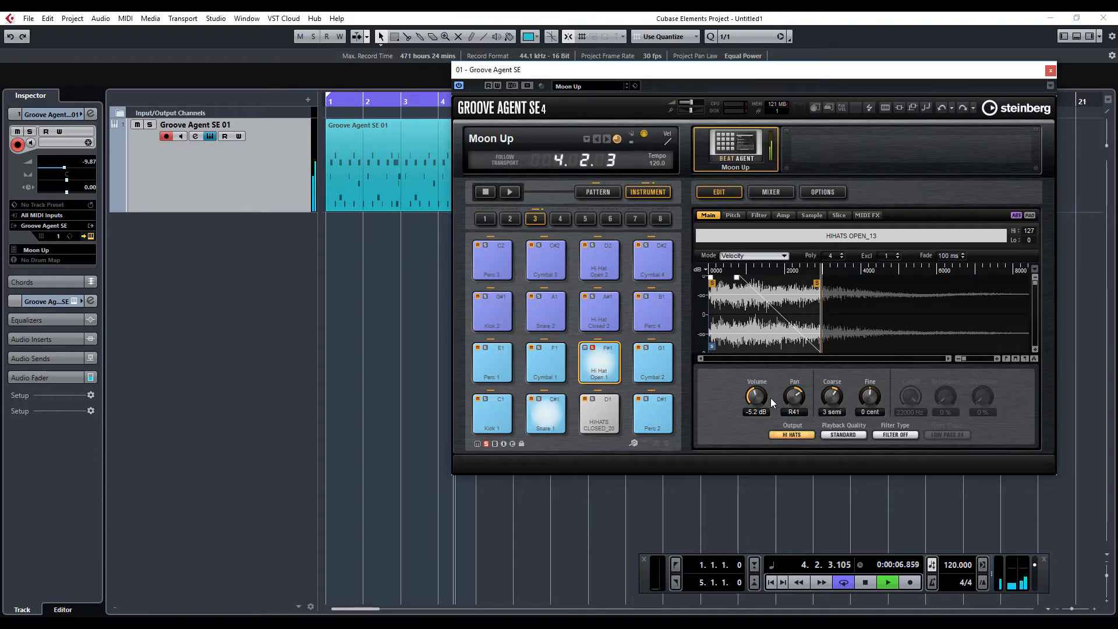
drag(756, 385, 759, 387)
click(592, 348)
mouse_move(816, 284)
mouse_down()
mouse_move(912, 283)
mouse_move(867, 286)
mouse_up()
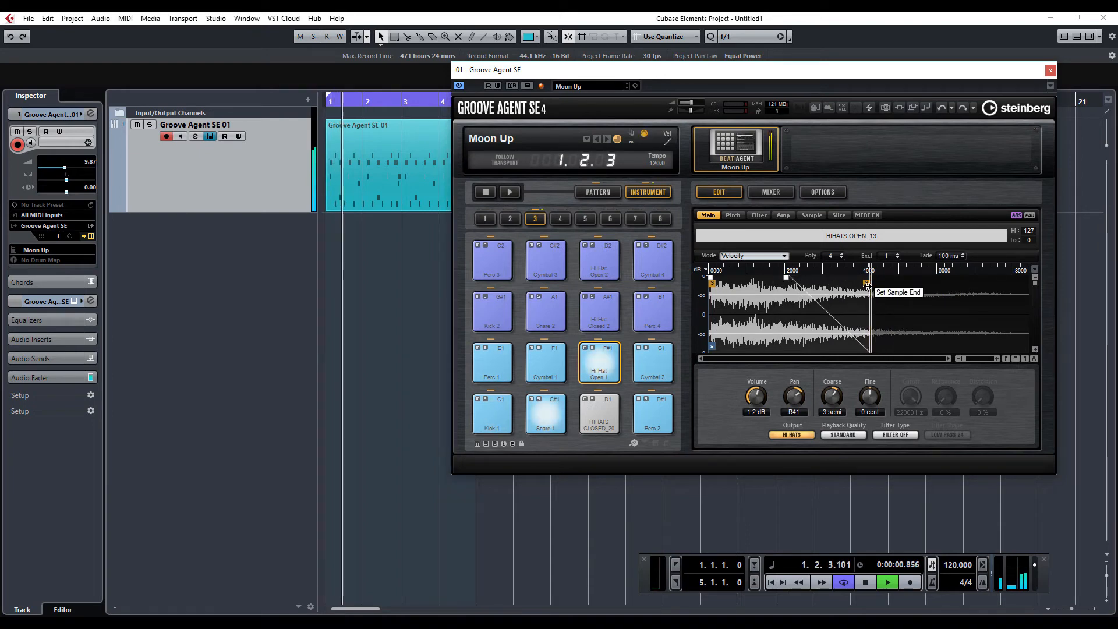
Step: Set the Kick 1 pad's AUX 1 send to -36.9 and stop playback
click(490, 417)
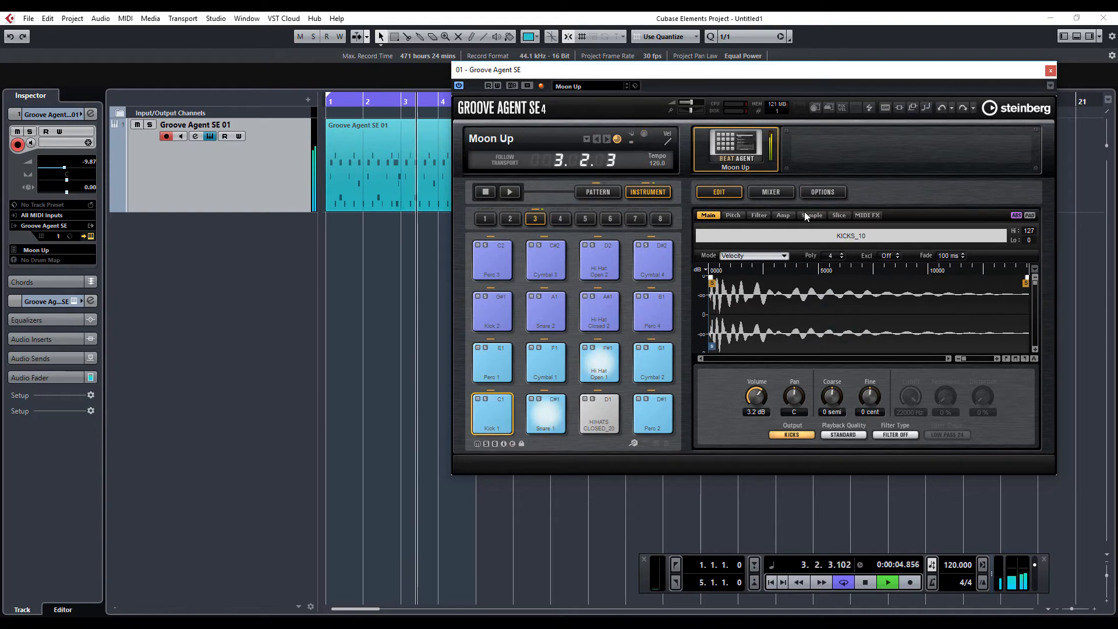
click(789, 216)
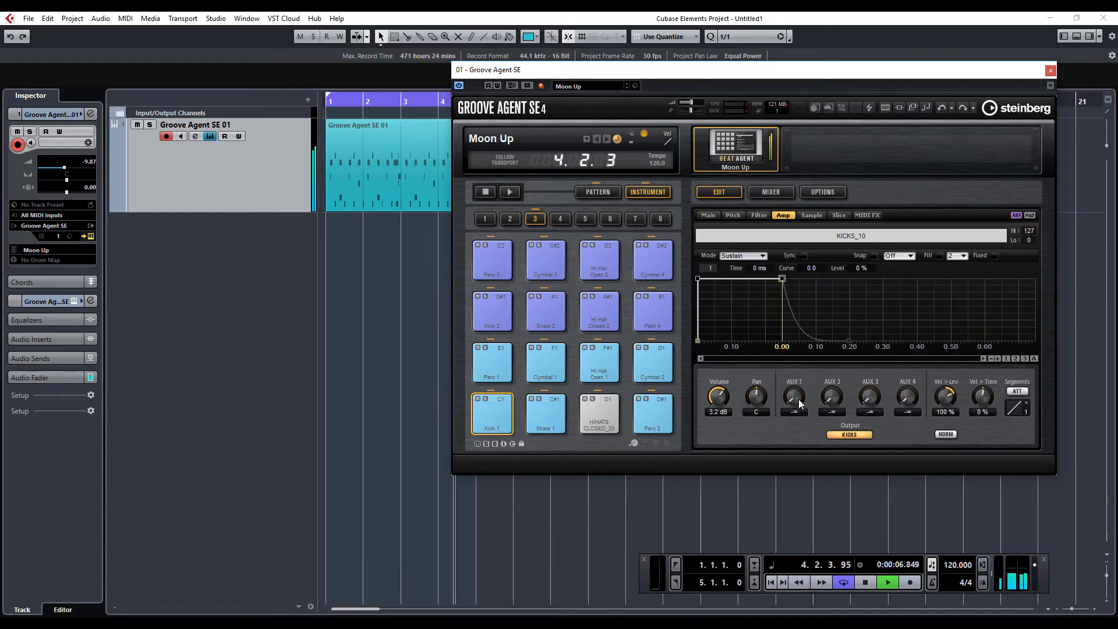
mouse_move(798, 401)
mouse_down()
mouse_move(799, 344)
mouse_move(795, 379)
mouse_up()
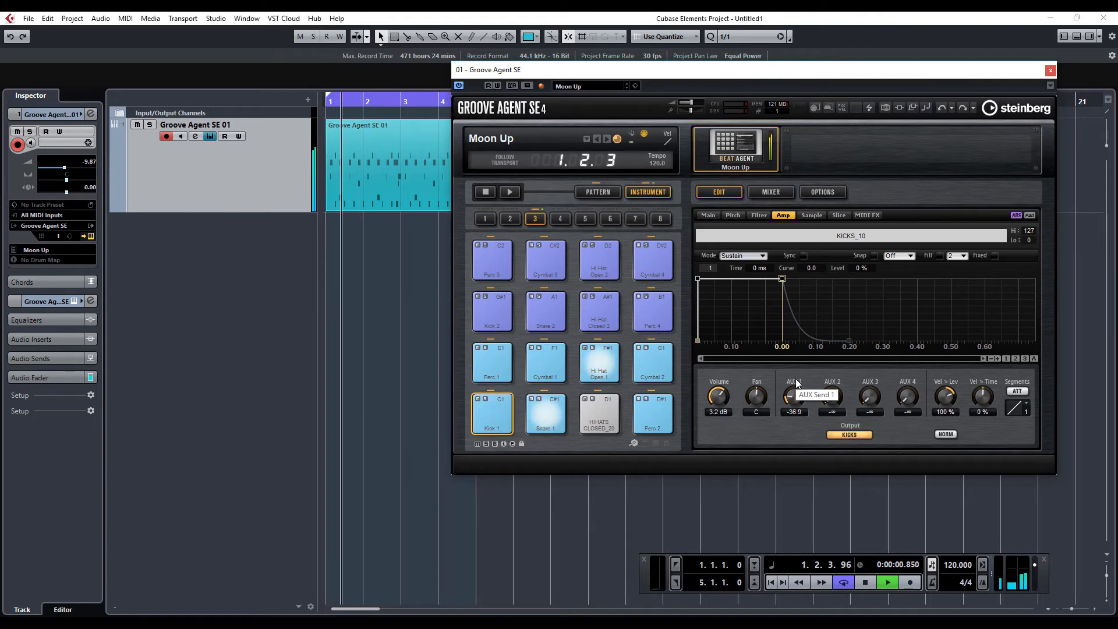
key(space)
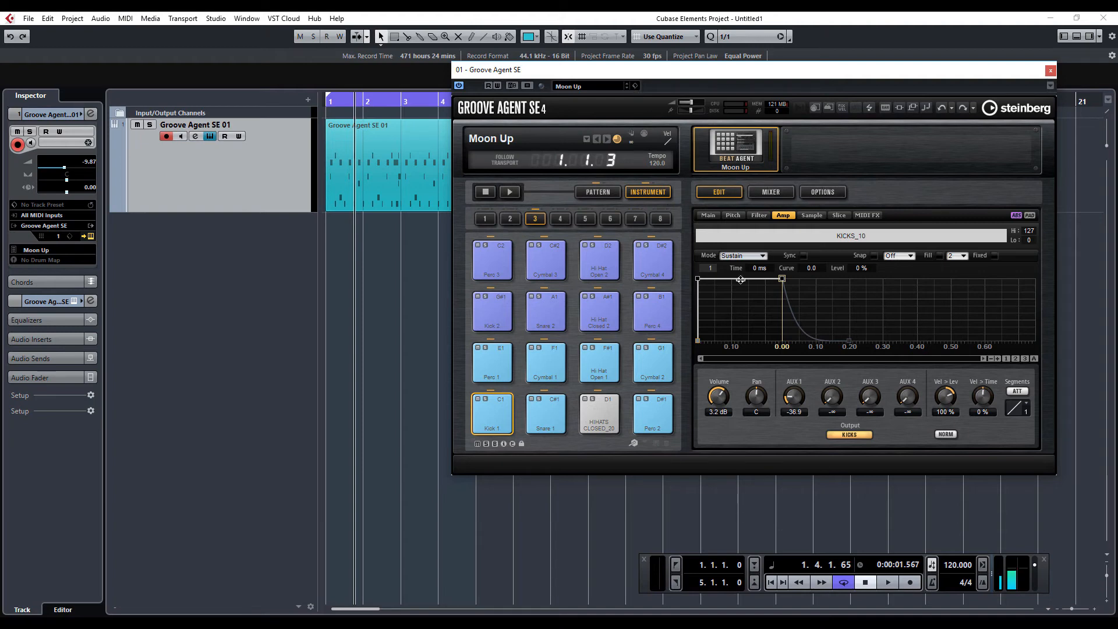
Step: Insert a Vintage Compressor in the first effect slot of the drum kit's master channel
click(780, 192)
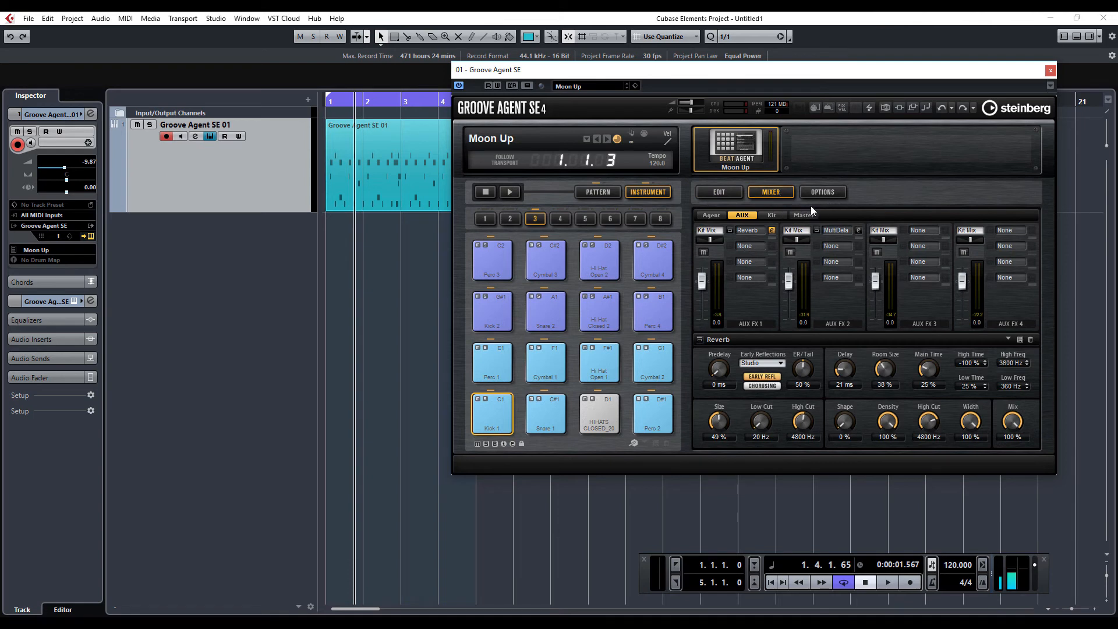
click(771, 216)
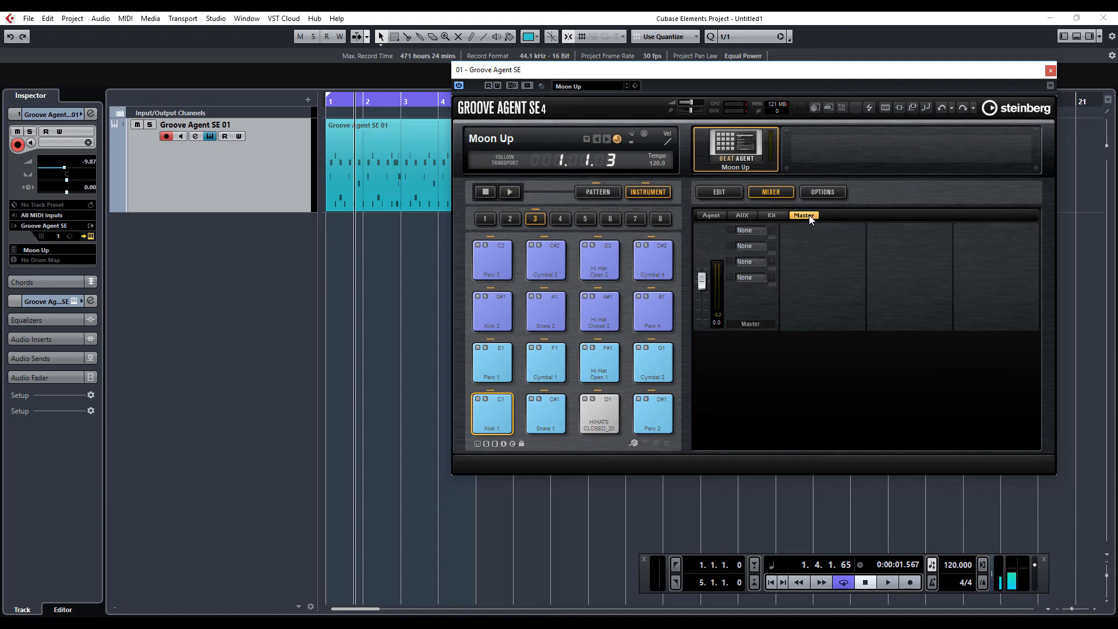
click(739, 230)
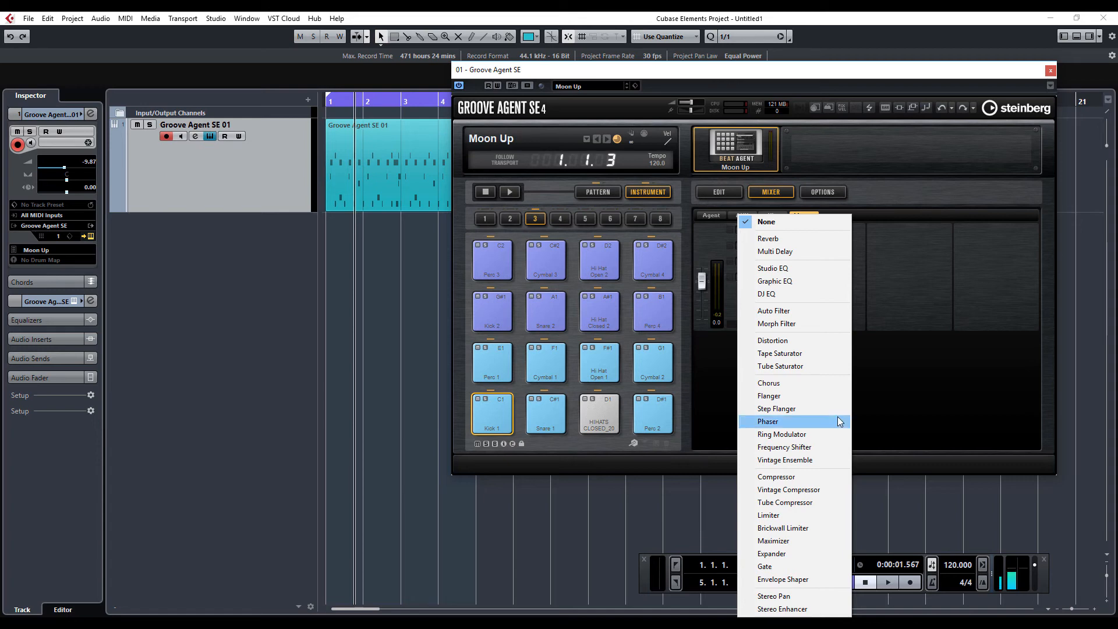
click(819, 489)
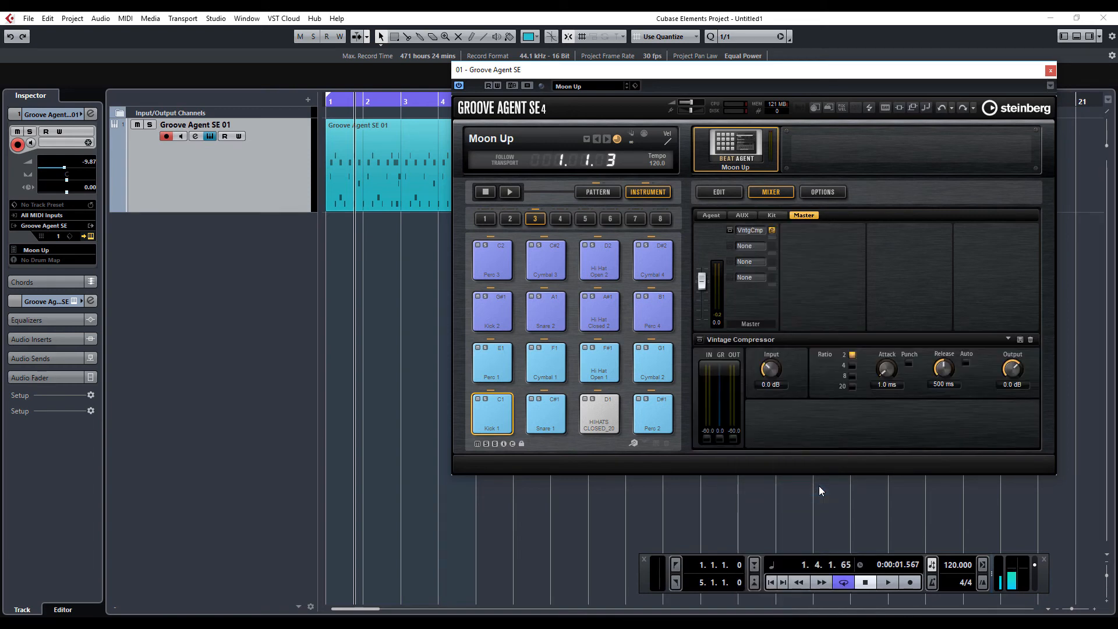
Step: While the beat plays, set the Vintage Compressor to 4.0 dB input, 6.0 ms attack and 342 ms release
key(space)
mouse_move(773, 379)
mouse_down()
mouse_move(774, 365)
mouse_move(772, 374)
mouse_up()
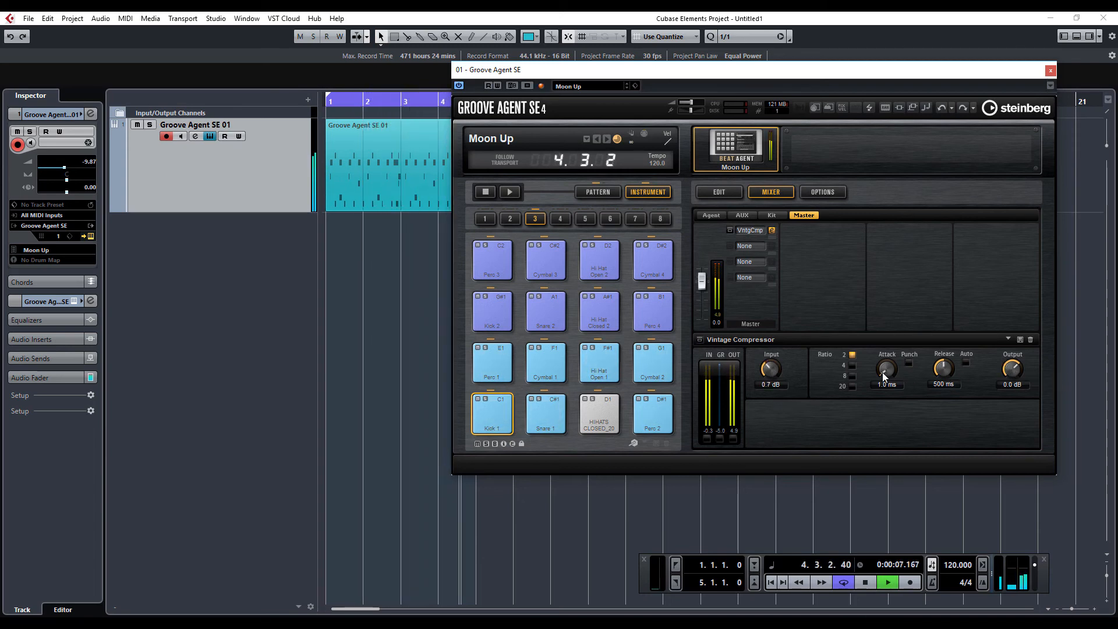
drag(881, 366, 944, 388)
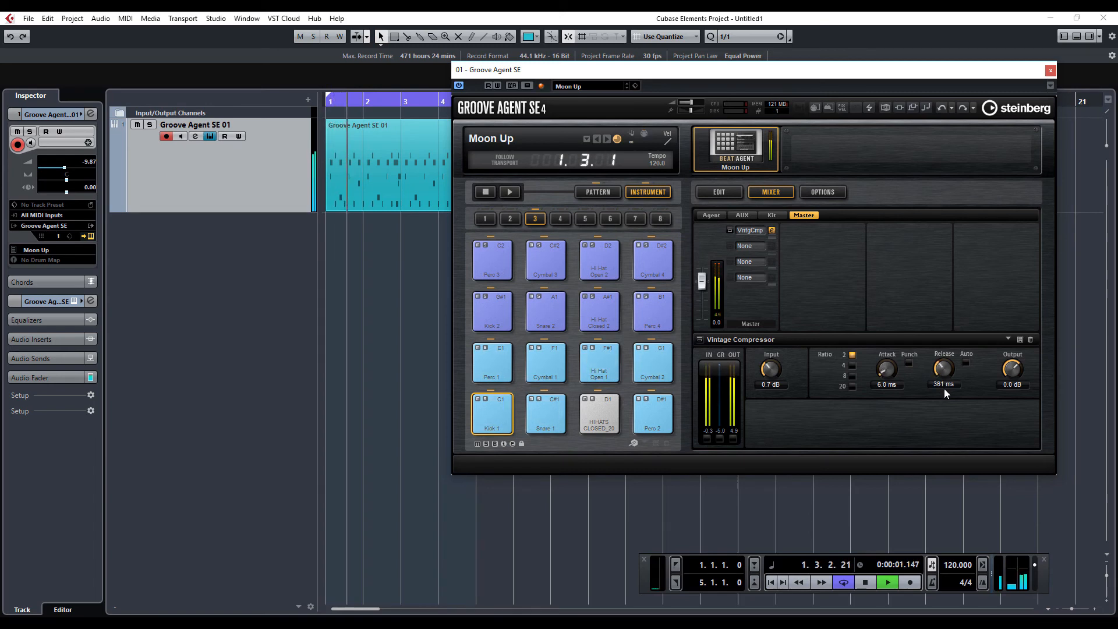
mouse_move(768, 366)
mouse_down()
mouse_move(769, 351)
mouse_move(768, 367)
mouse_up()
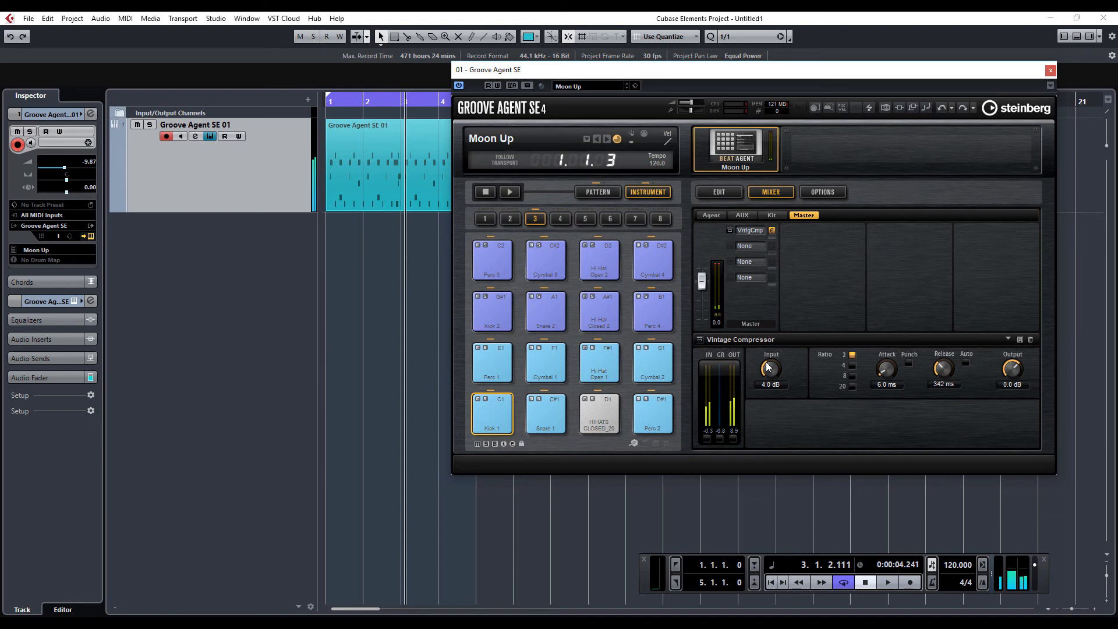
Step: Add a Tape Saturator in the master channel's second effect slot and set its drive to 3.6 dB during playback
click(754, 247)
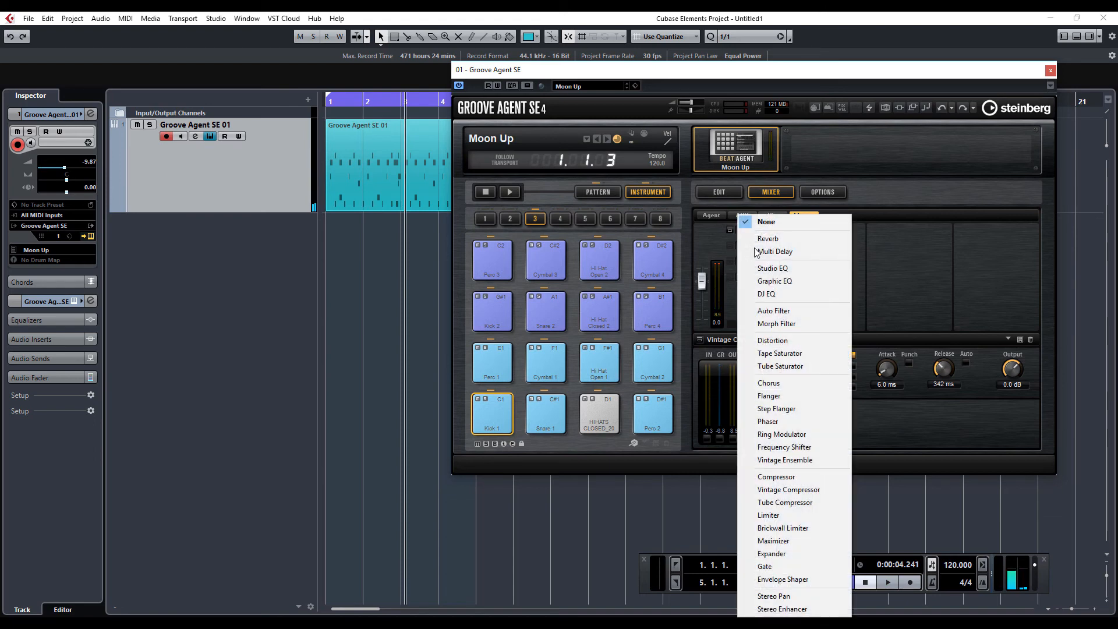
click(779, 353)
key(space)
mouse_move(803, 351)
mouse_down()
mouse_move(803, 324)
mouse_move(806, 360)
mouse_up()
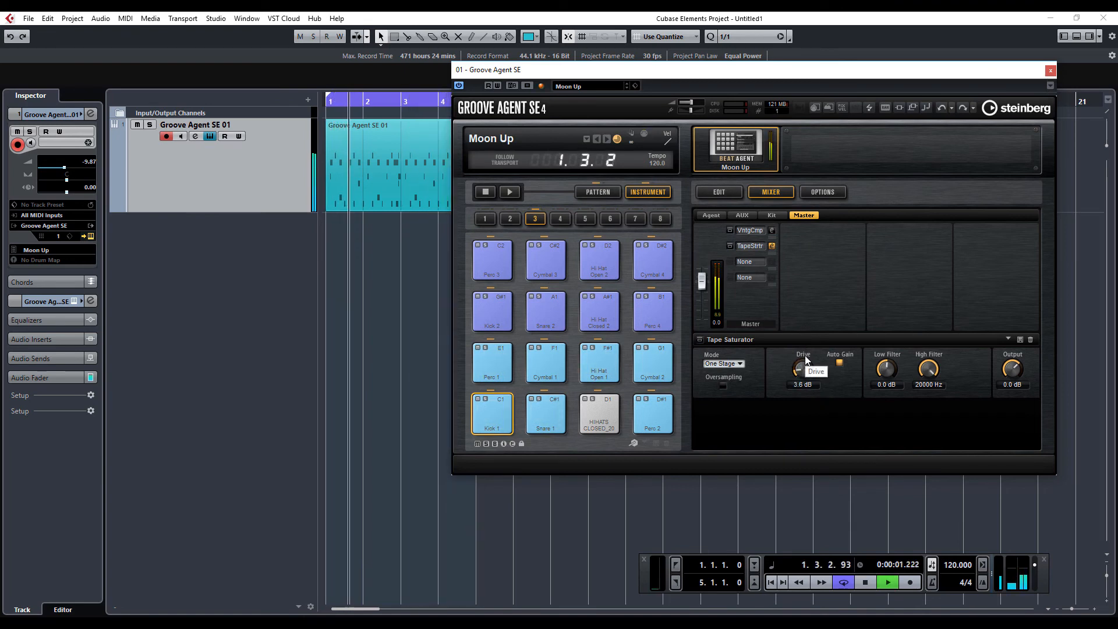
key(space)
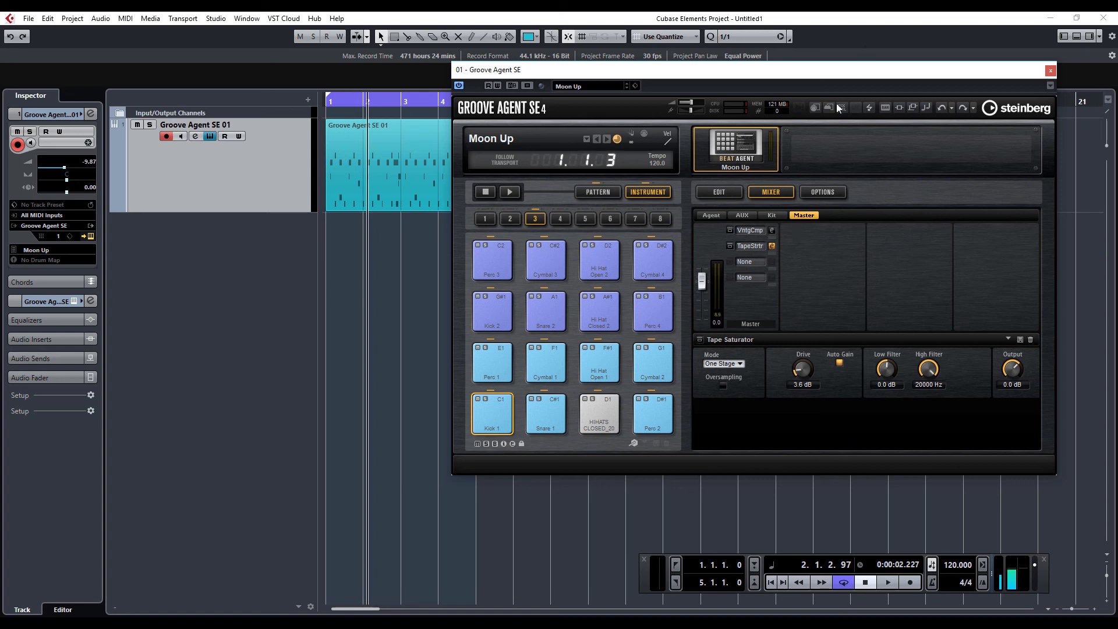
drag(864, 76, 905, 128)
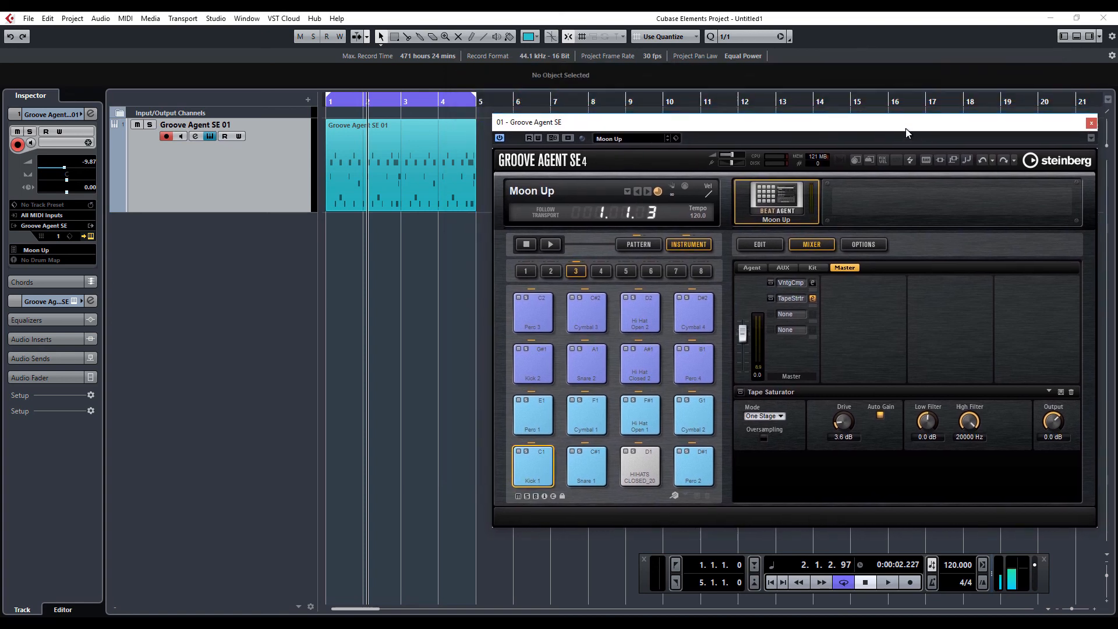